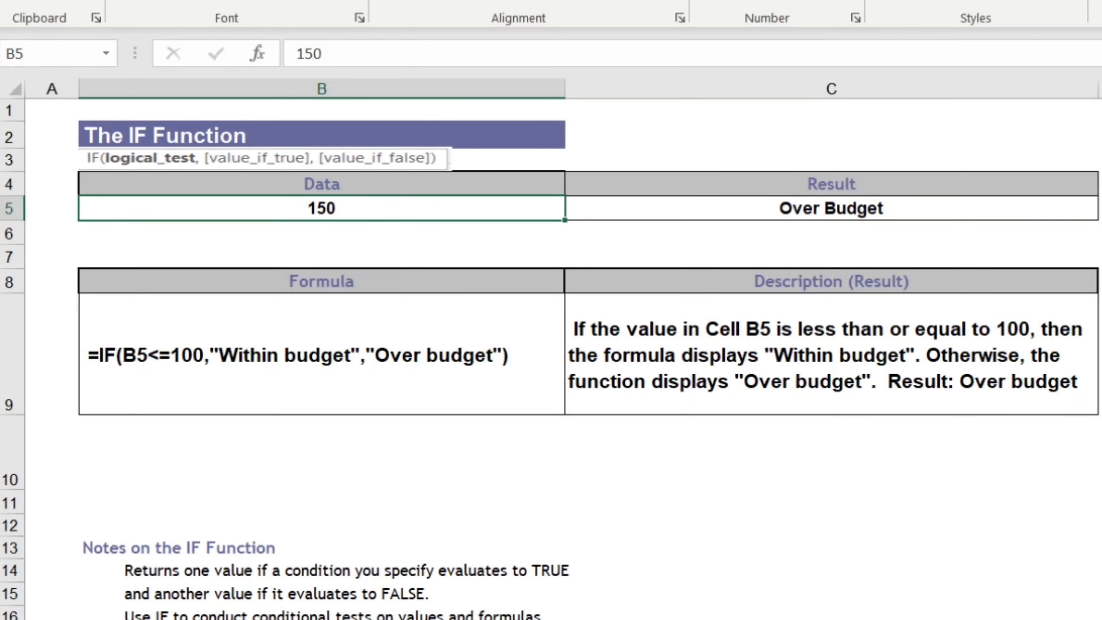
Step: Enter the formula =IF(B5<=100,"Wihtin Budget","Over Budget") in Result cell C5
{"action": "left_click", "coordinate": [997, 209]}
{"action": "type", "text": "=if"}
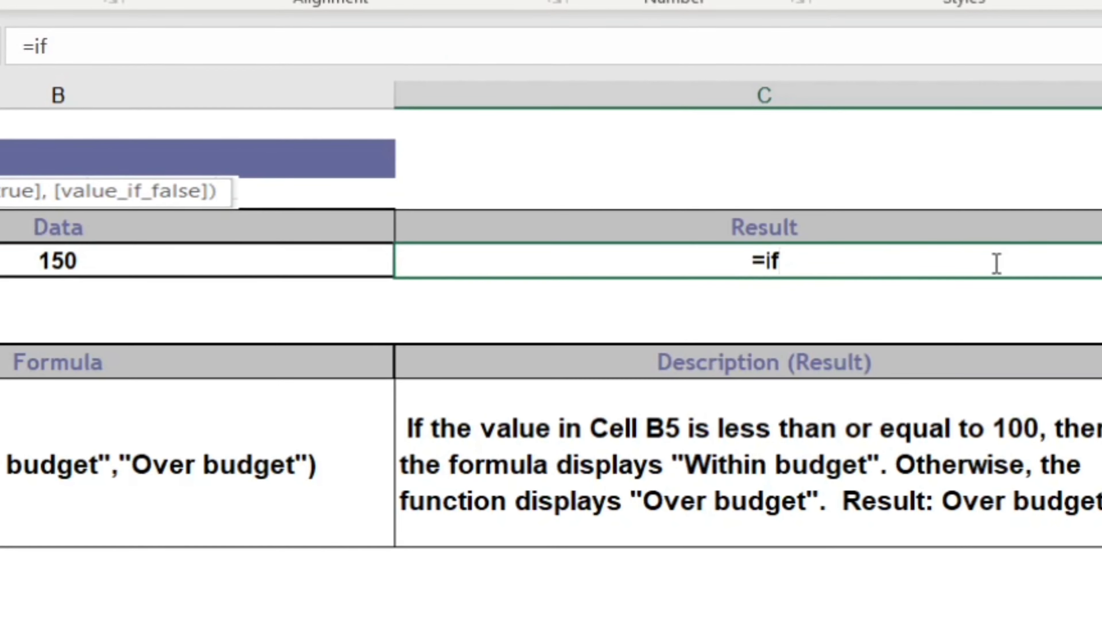
{"action": "type", "text": "("}
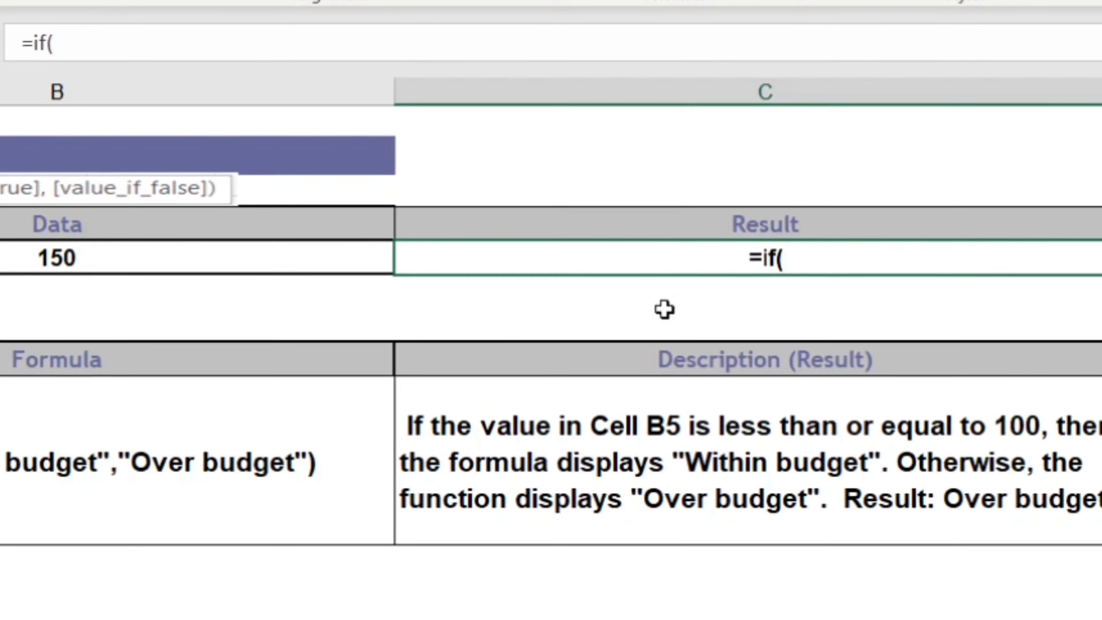
{"action": "left_click", "coordinate": [53, 259]}
{"action": "type", "text": "<=100,"}
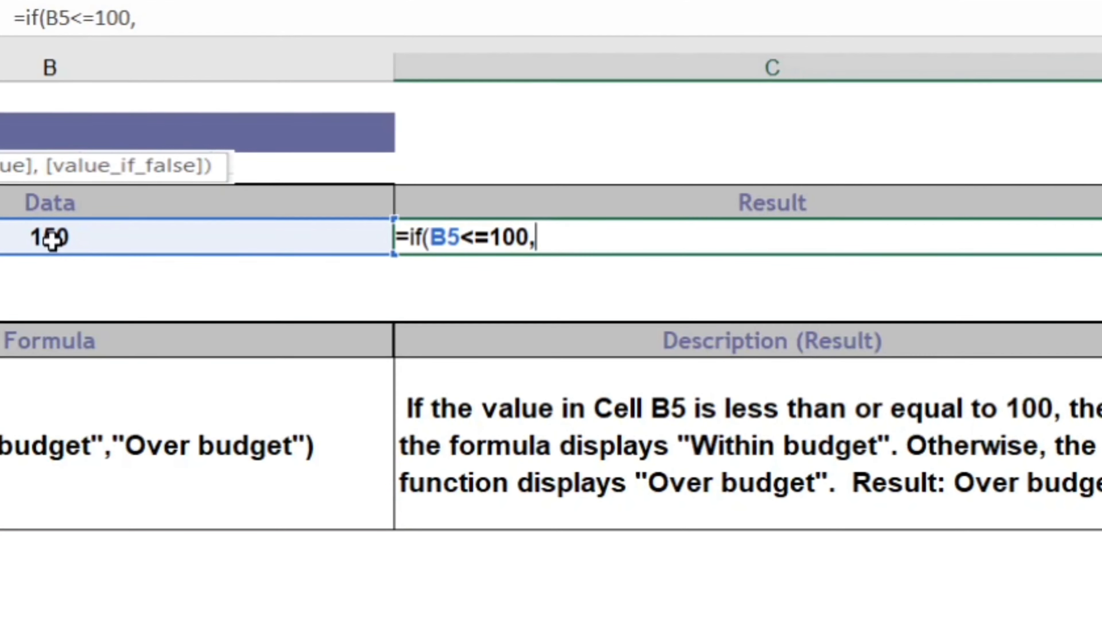
{"action": "type", "text": "\""}
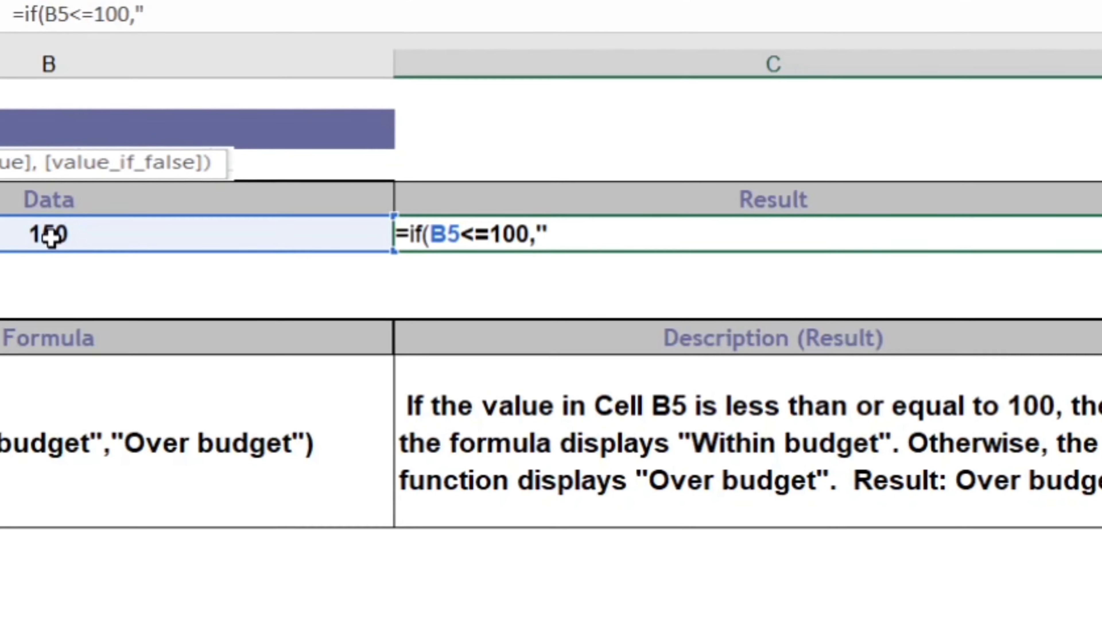
{"action": "type", "text": "Wihtin Budget\""}
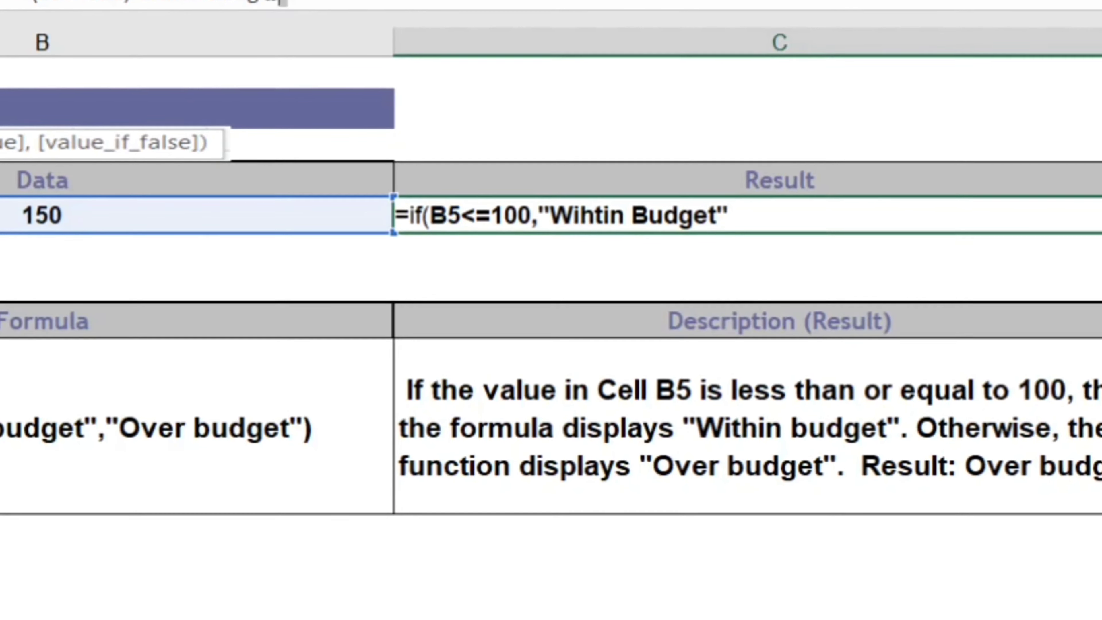
{"action": "type", "text": ","}
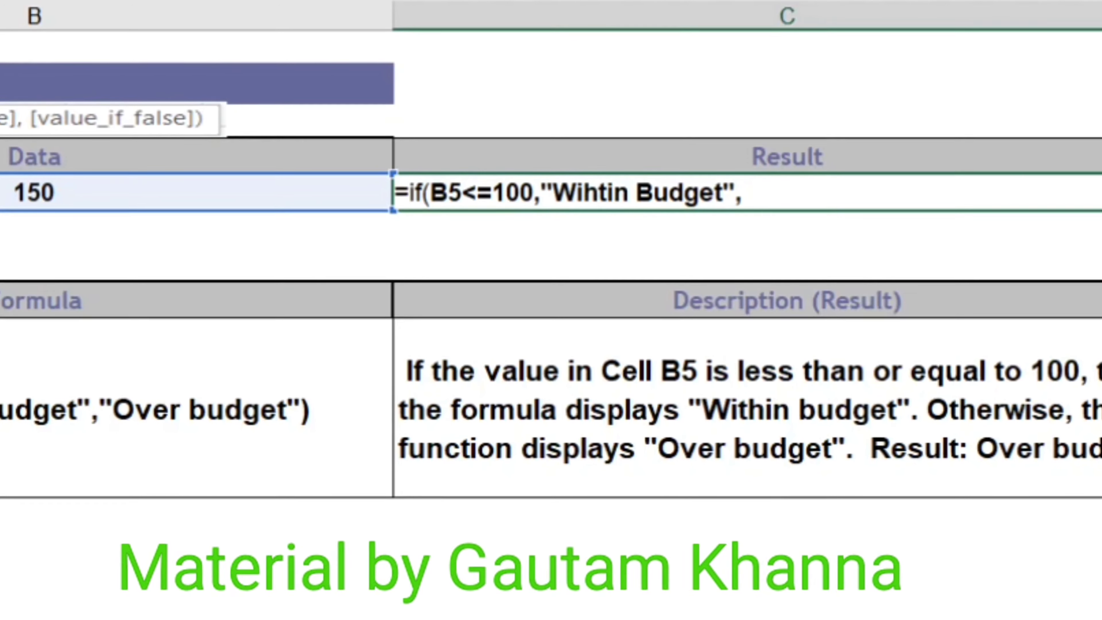
{"action": "type", "text": "\"Over"}
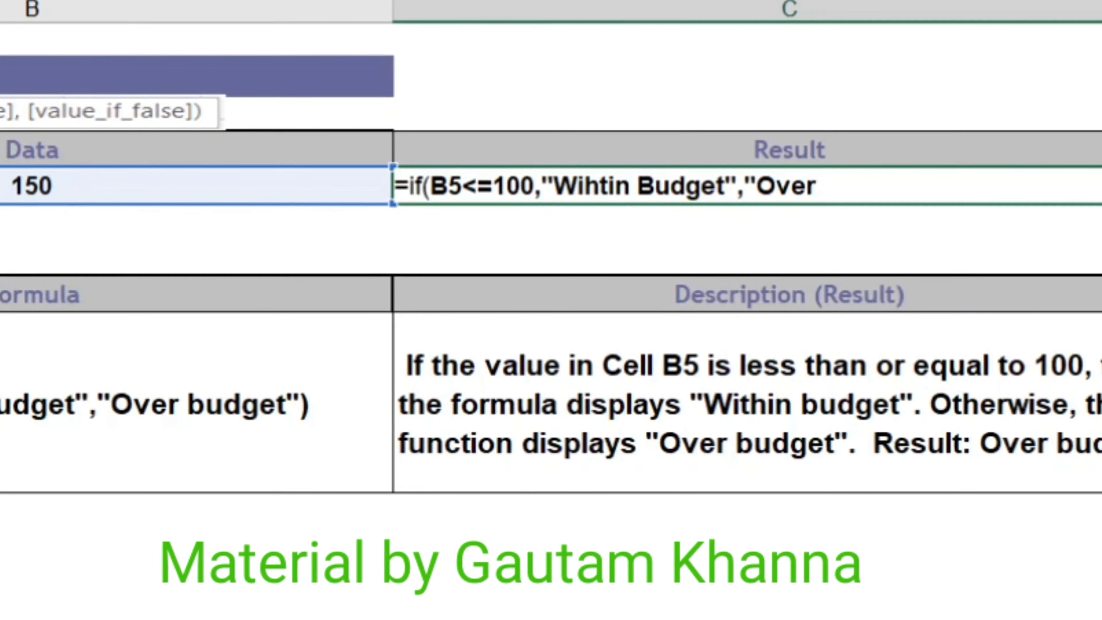
{"action": "type", "text": " Budge"}
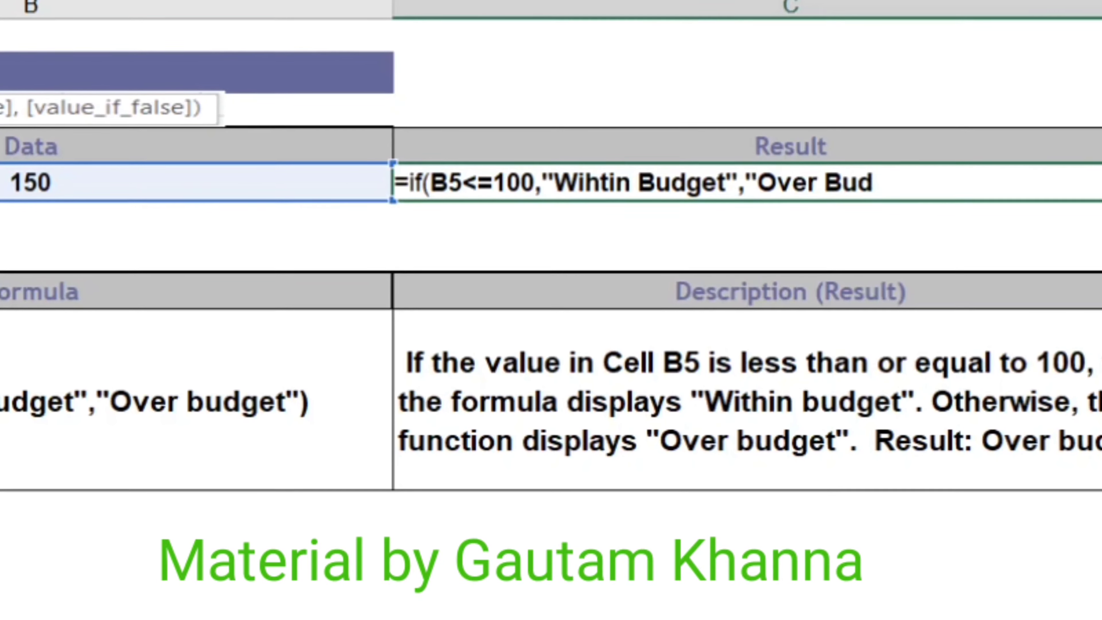
{"action": "type", "text": "t"}
{"action": "type", "text": "\")"}
{"action": "key", "text": "Return"}
Step: Set the Data value in B5 to 55 to test the IF formula in C5
{"action": "key", "text": "Up"}
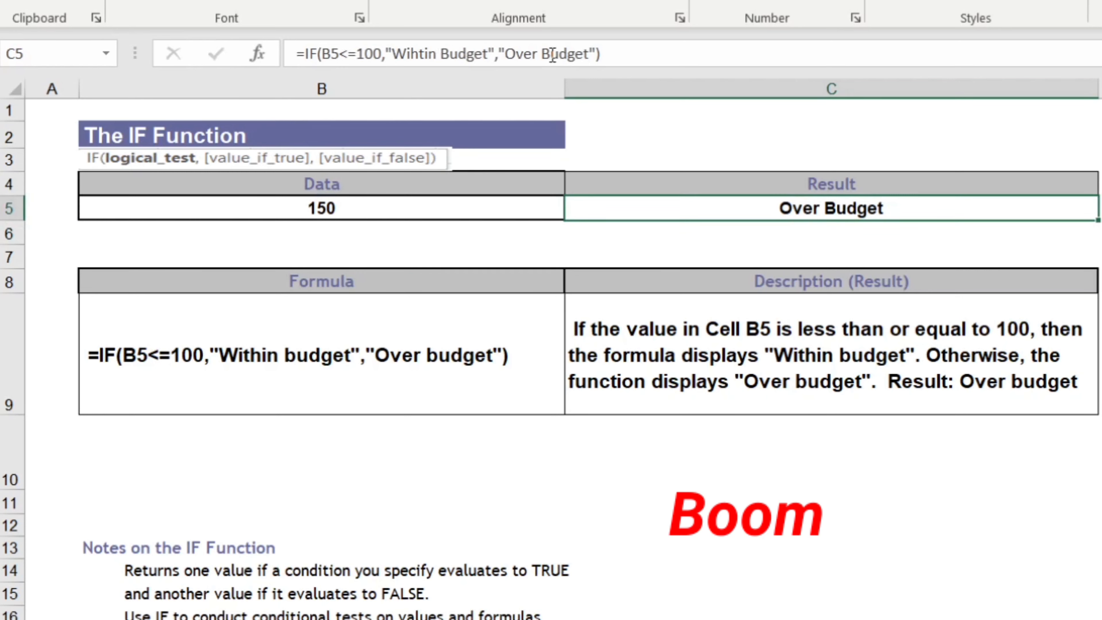
{"action": "key", "text": "Left"}
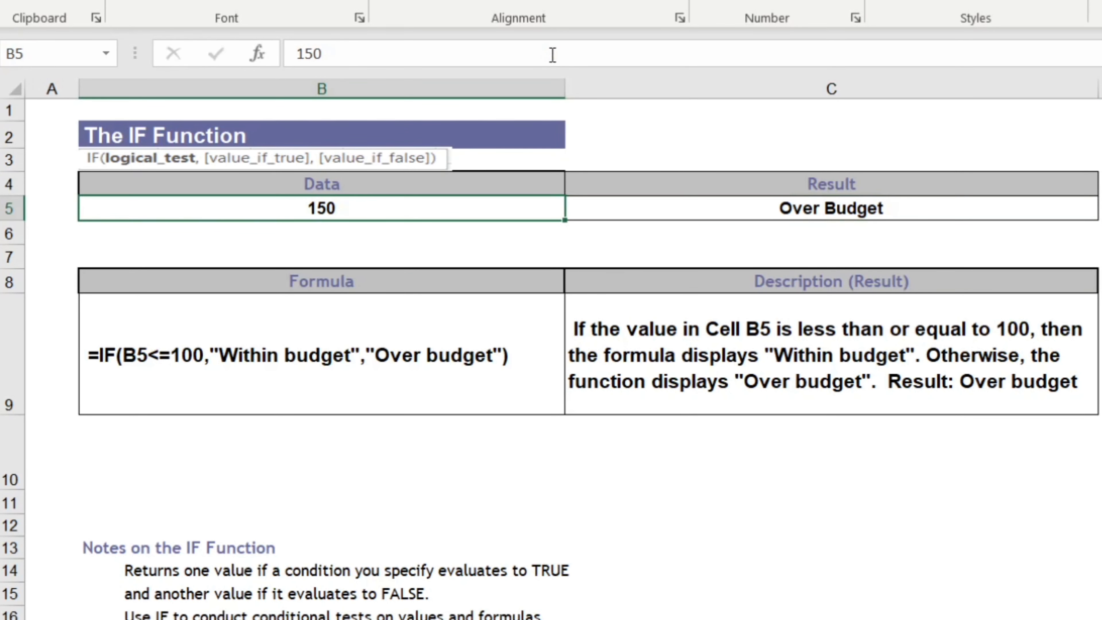
{"action": "type", "text": "55"}
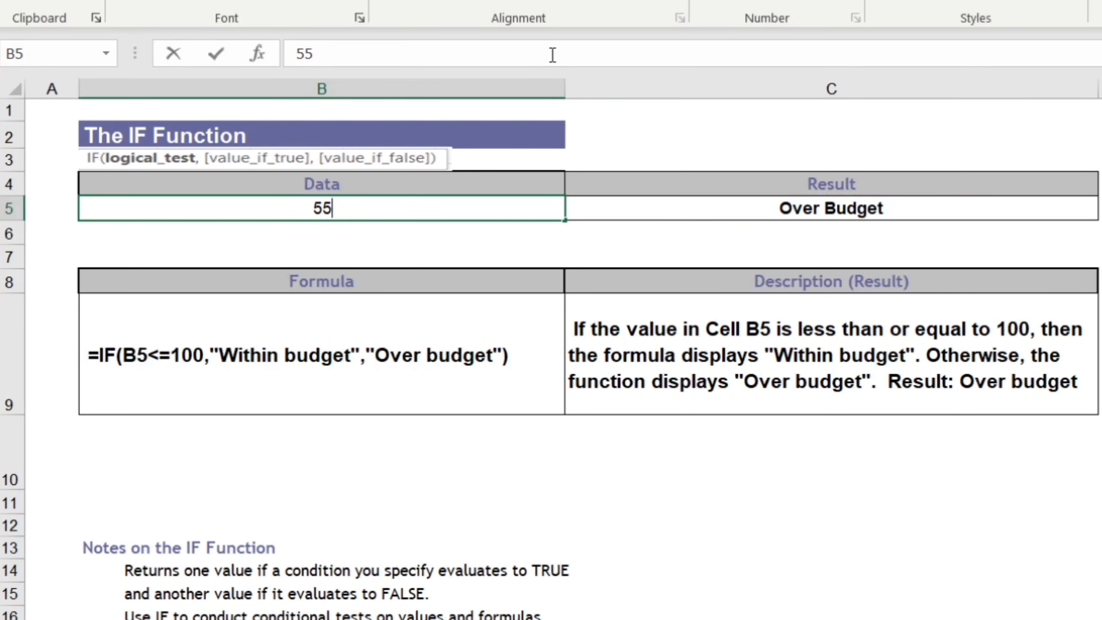
{"action": "key", "text": "Return"}
{"action": "left_click", "coordinate": [941, 198]}
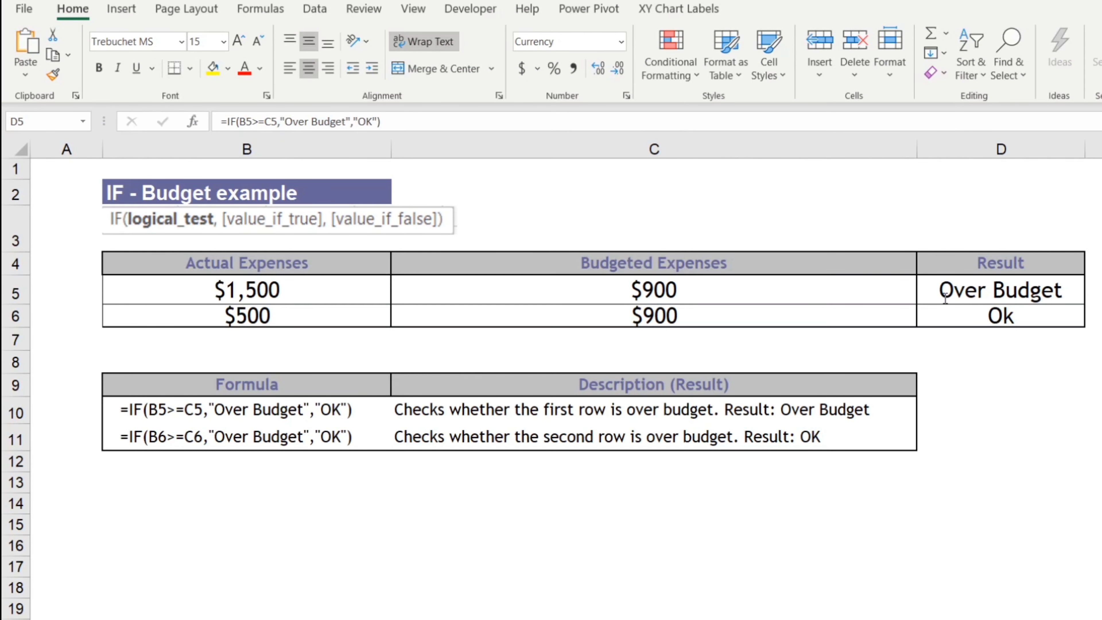
{"action": "left_click", "coordinate": [944, 297]}
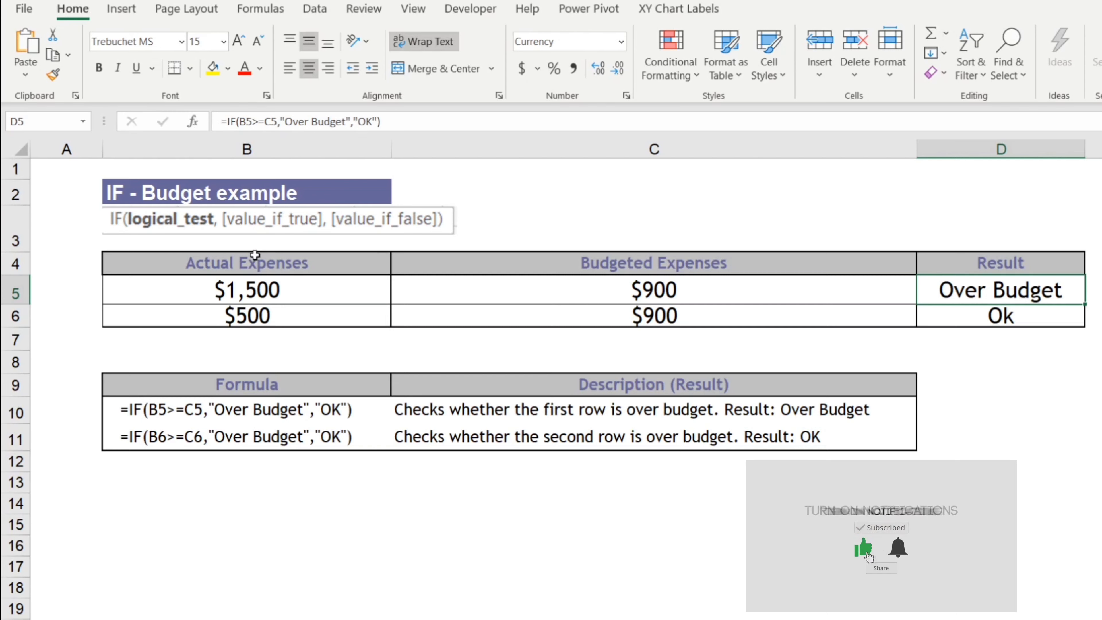
{"action": "left_click_drag", "start_coordinate": [247, 264], "coordinate": [251, 315]}
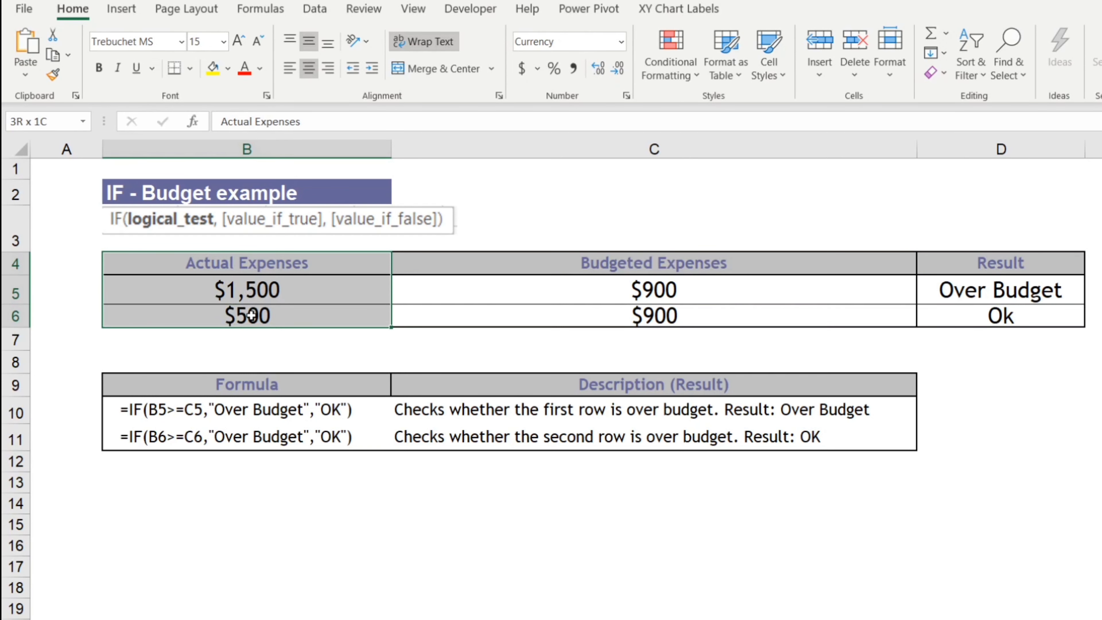
{"action": "left_click", "coordinate": [539, 261]}
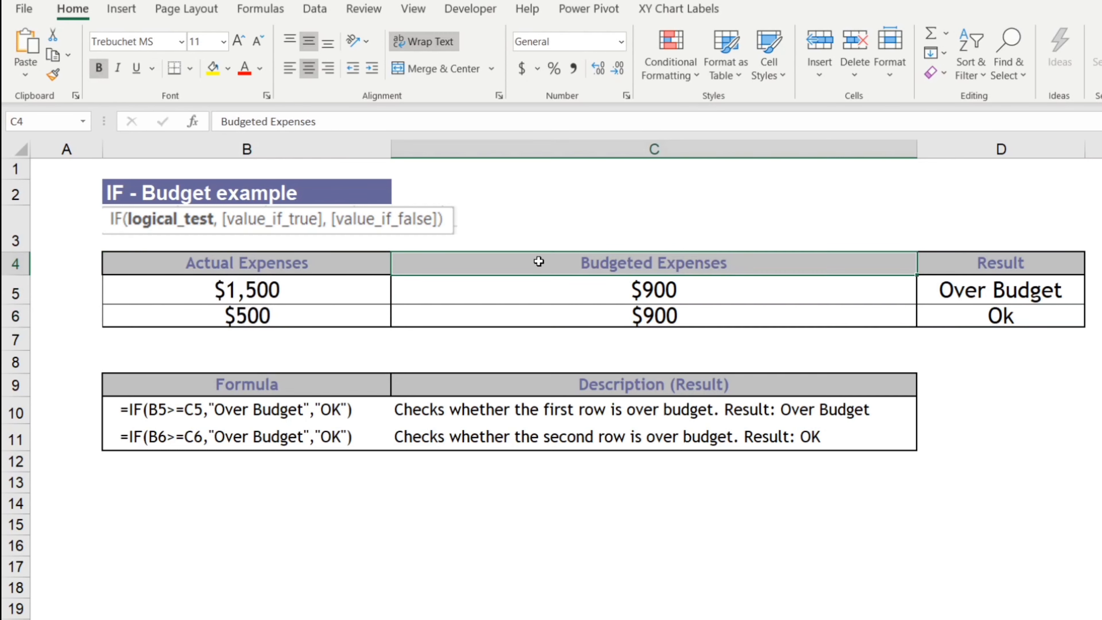
{"action": "left_click_drag", "start_coordinate": [538, 260], "coordinate": [530, 313]}
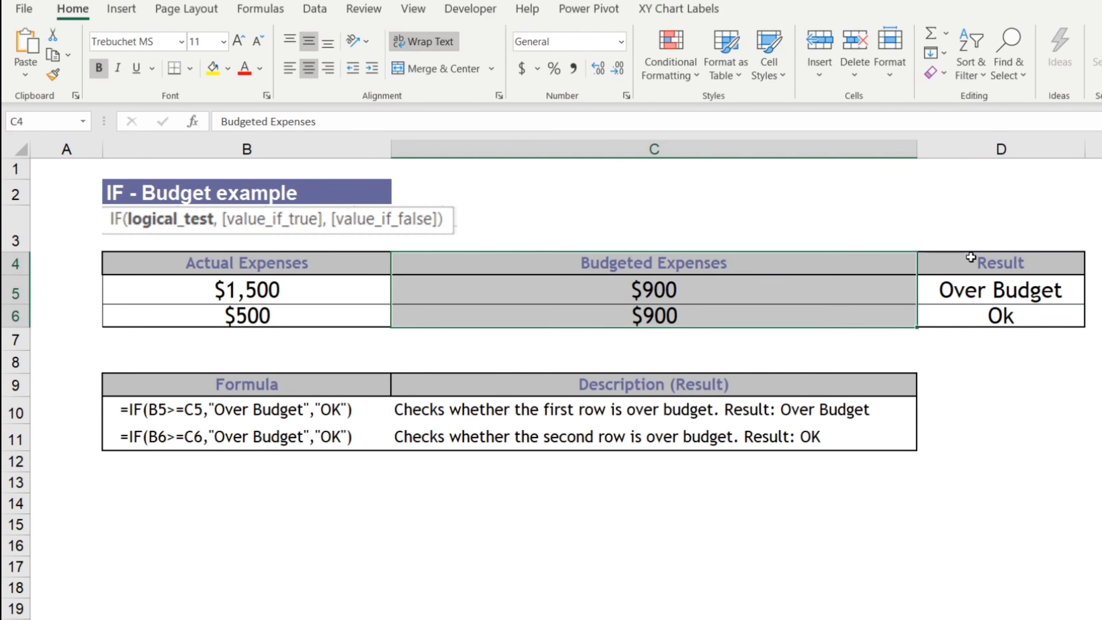
Step: Begin an IF formula in Result cell D5 with the logical test B5>=C5, comparing actual with budgeted expenses
{"action": "left_click", "coordinate": [1036, 291]}
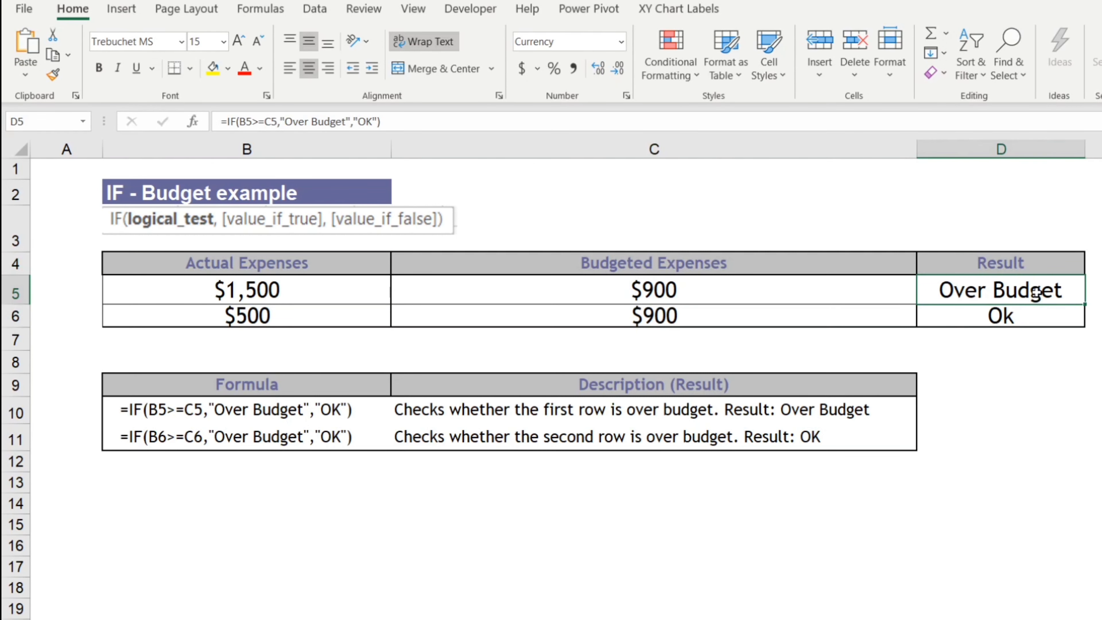
{"action": "type", "text": "=i"}
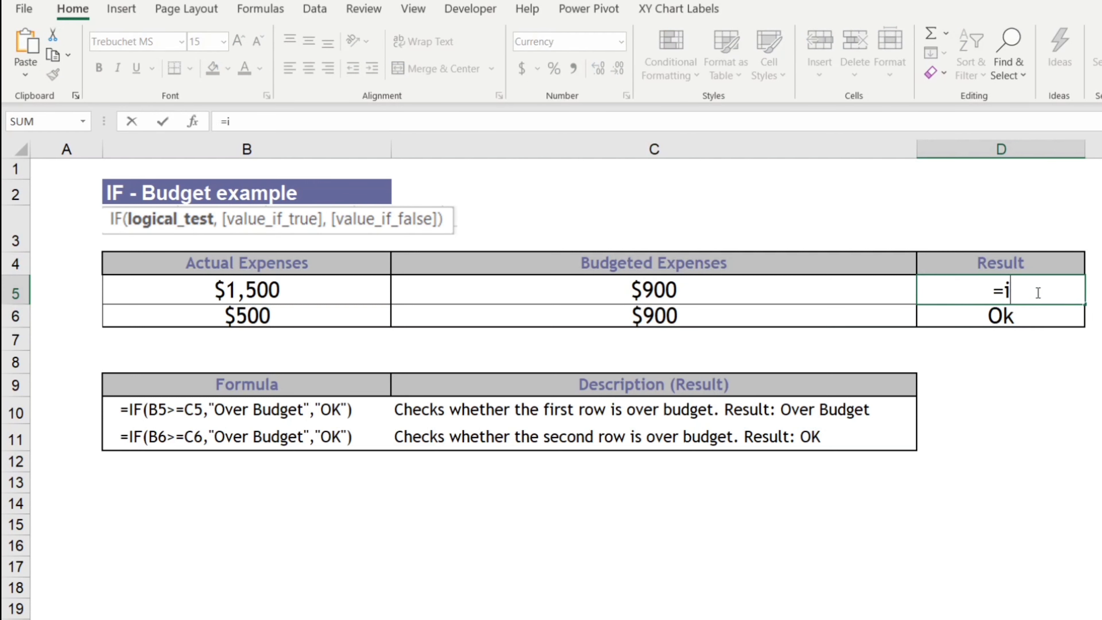
{"action": "type", "text": "f("}
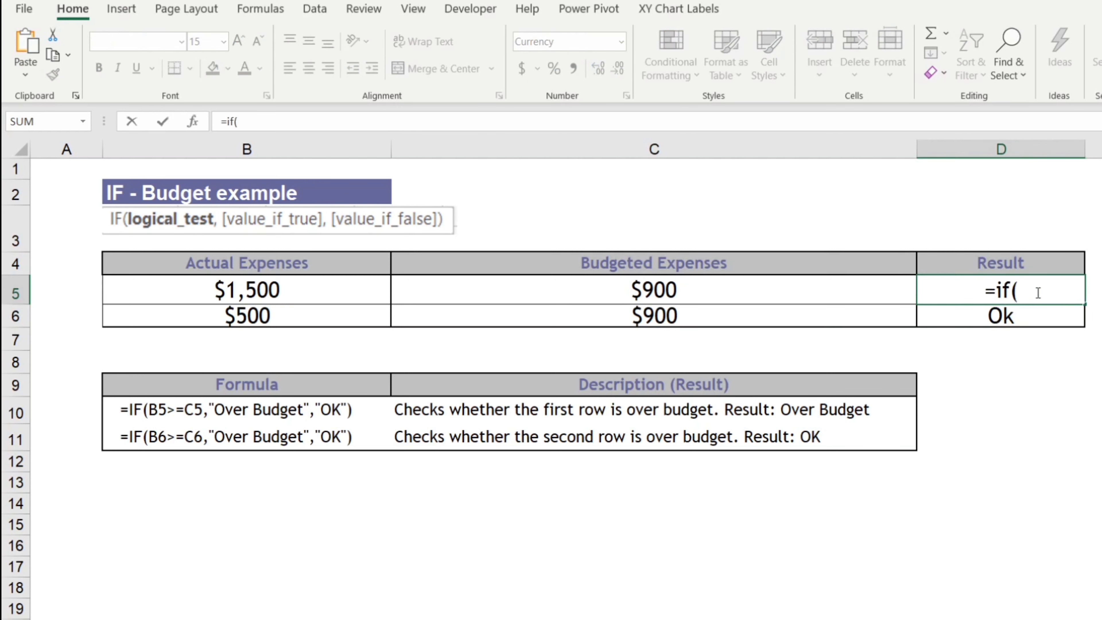
{"action": "left_click", "coordinate": [261, 289]}
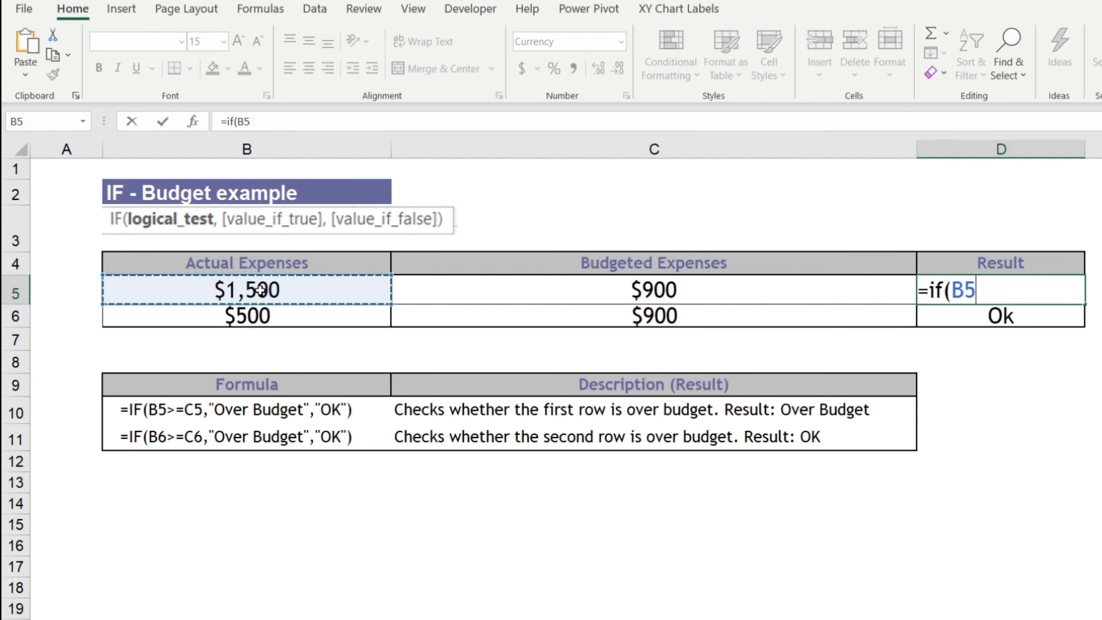
{"action": "type", "text": ">"}
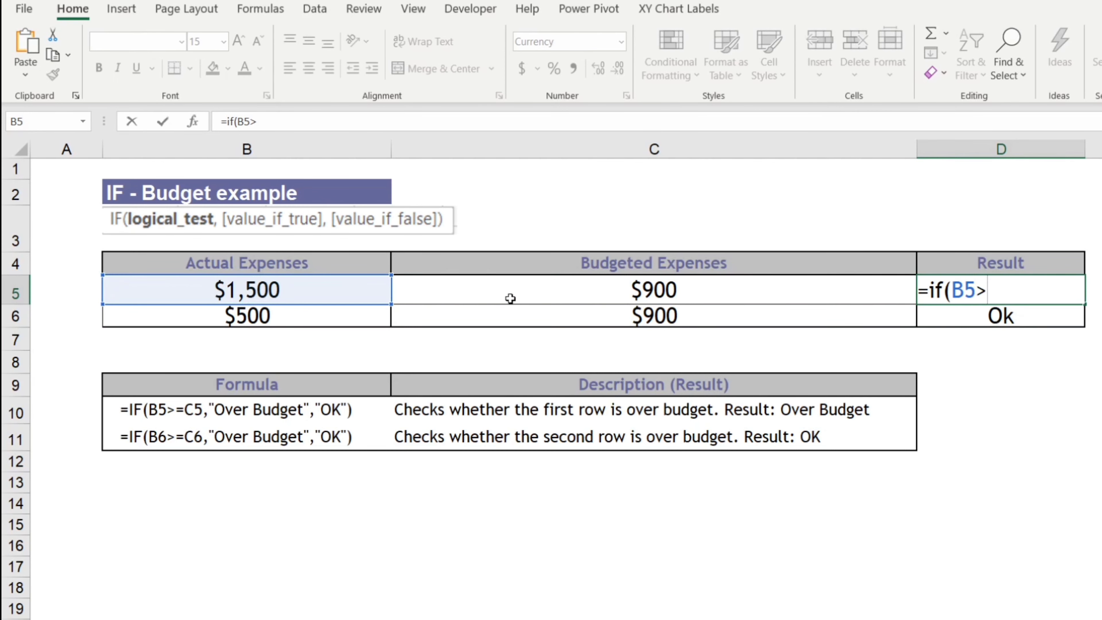
{"action": "type", "text": "="}
{"action": "left_click", "coordinate": [508, 297]}
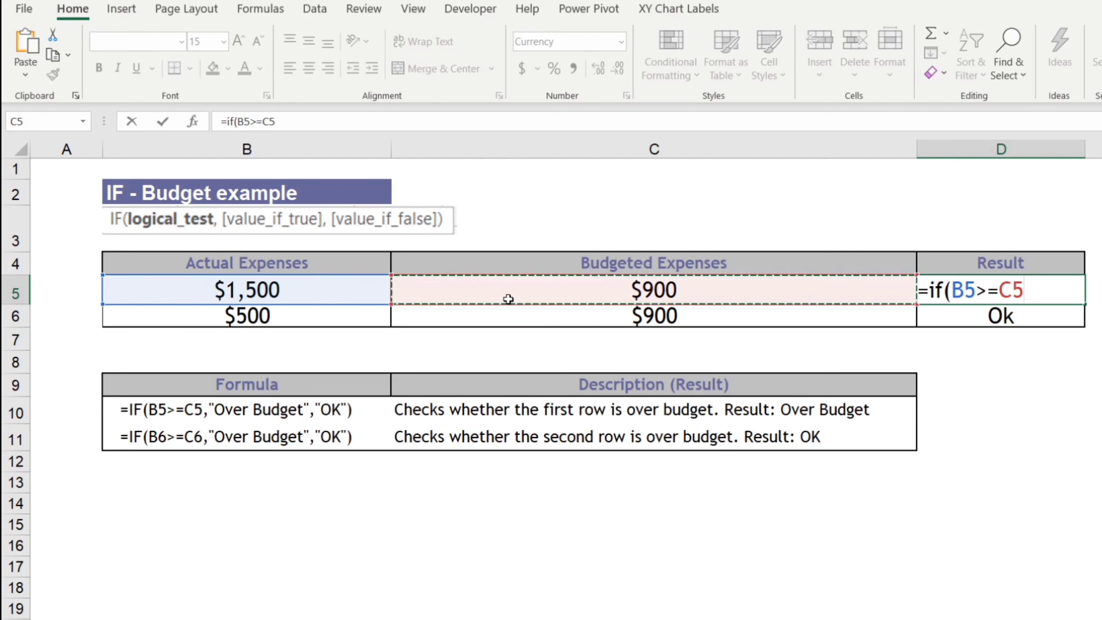
{"action": "type", "text": ","}
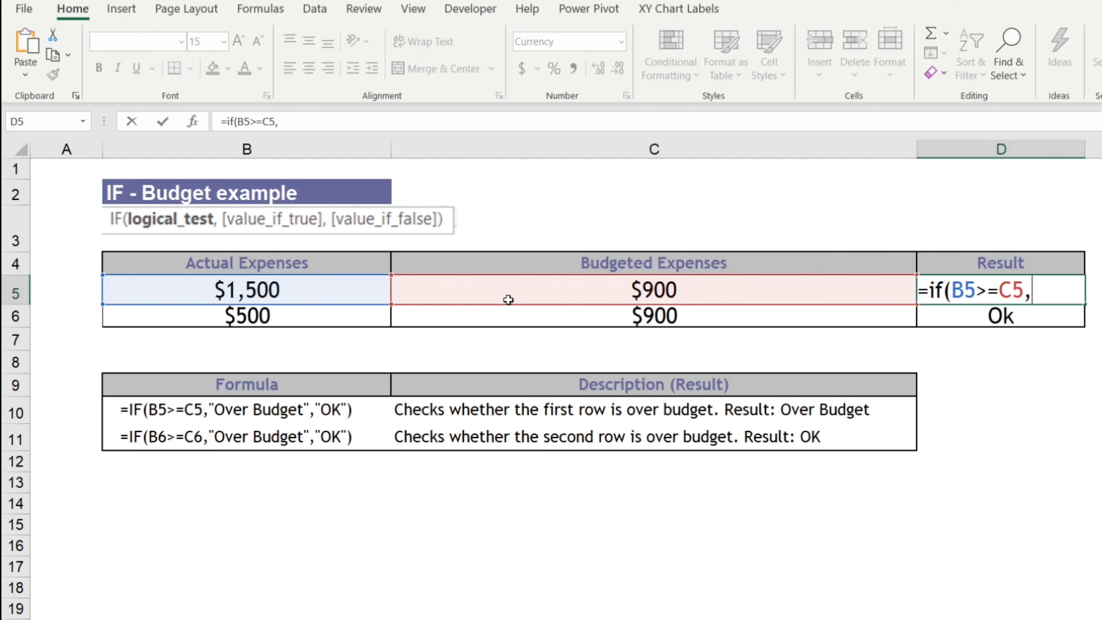
Step: Complete the D5 formula with "Over Budget" as the true value and "Okay" as the false value
{"action": "type", "text": "\"Over Bu"}
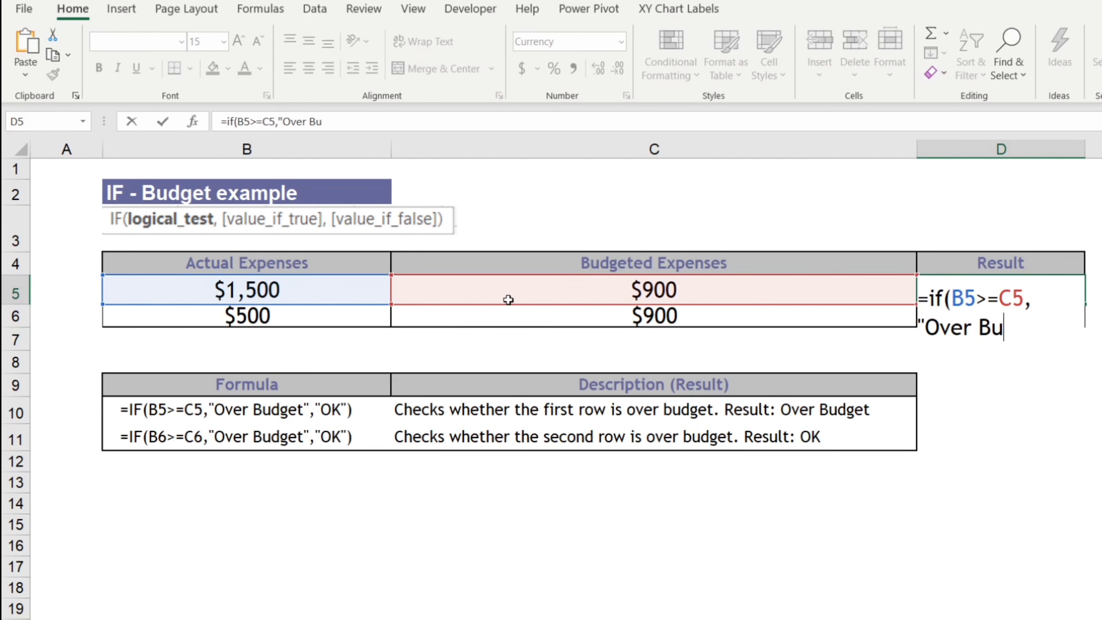
{"action": "type", "text": "dget"}
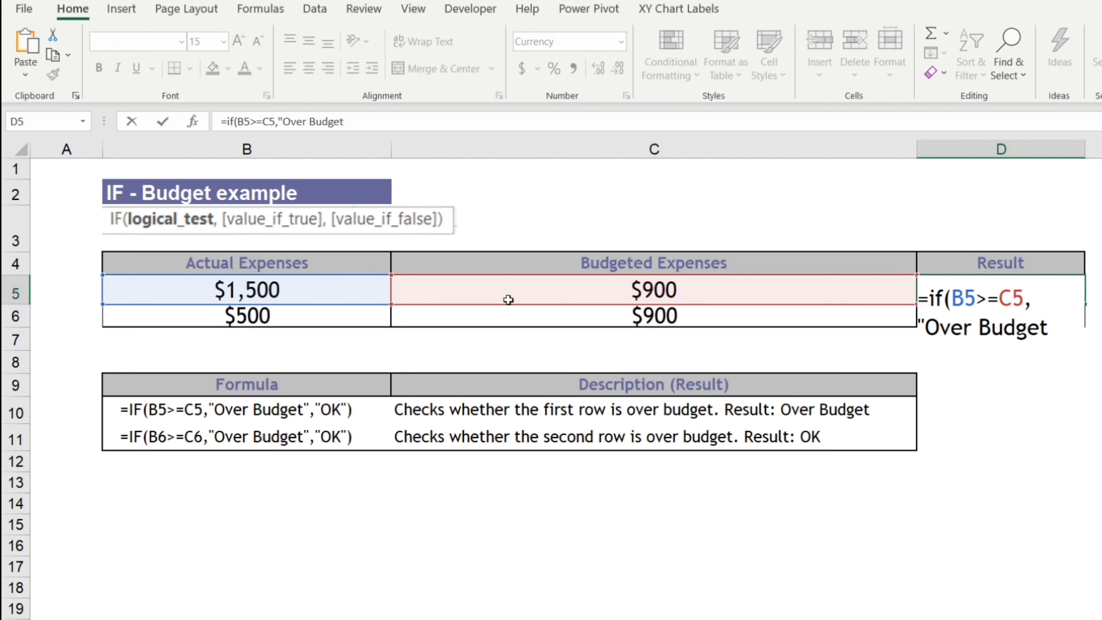
{"action": "type", "text": "\","}
{"action": "type", "text": "O"}
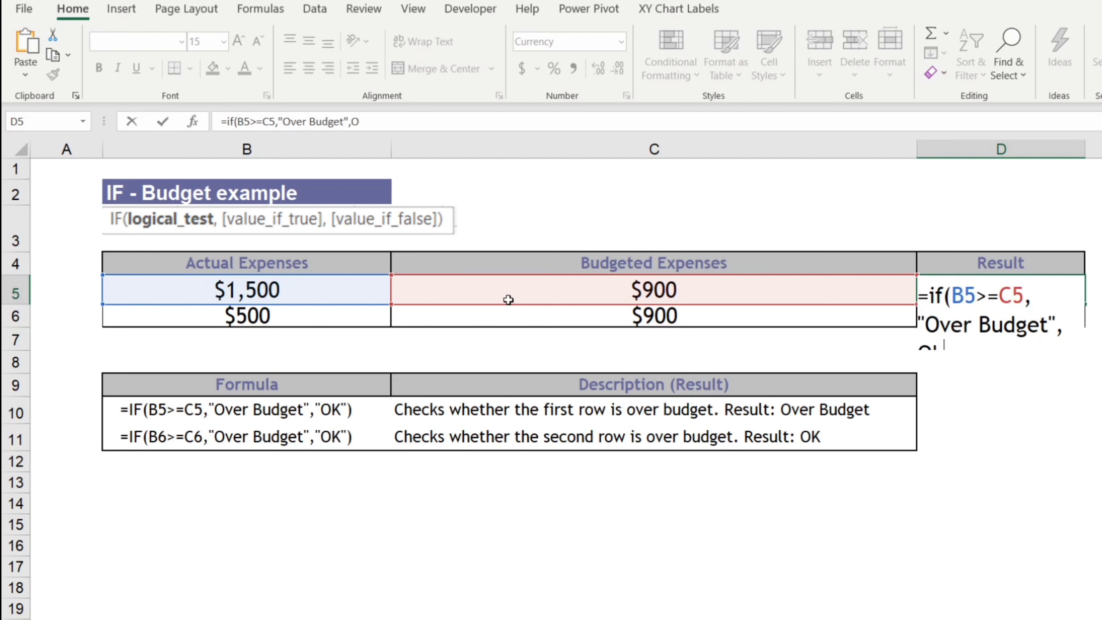
{"action": "type", "text": "kay"}
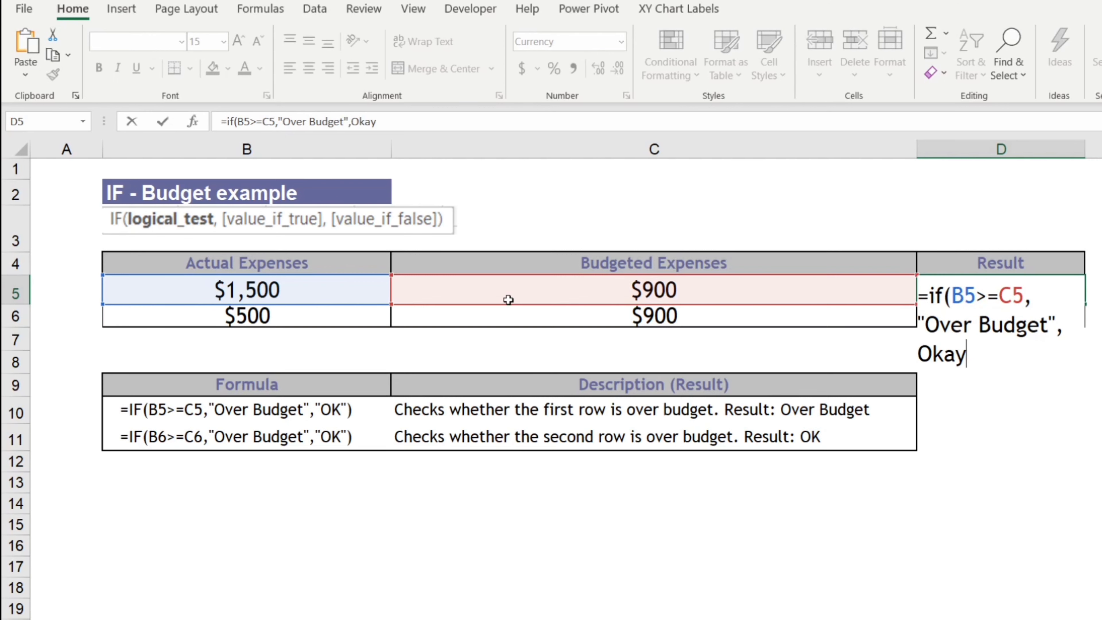
{"action": "type", "text": "\""}
{"action": "left_click", "coordinate": [353, 122]}
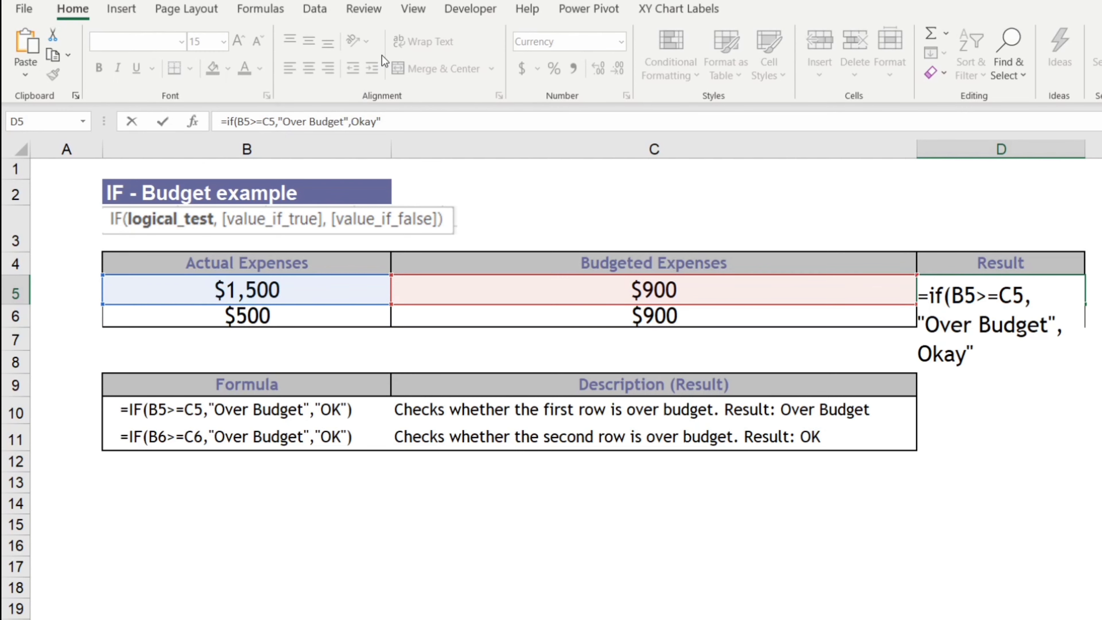
{"action": "type", "text": "\""}
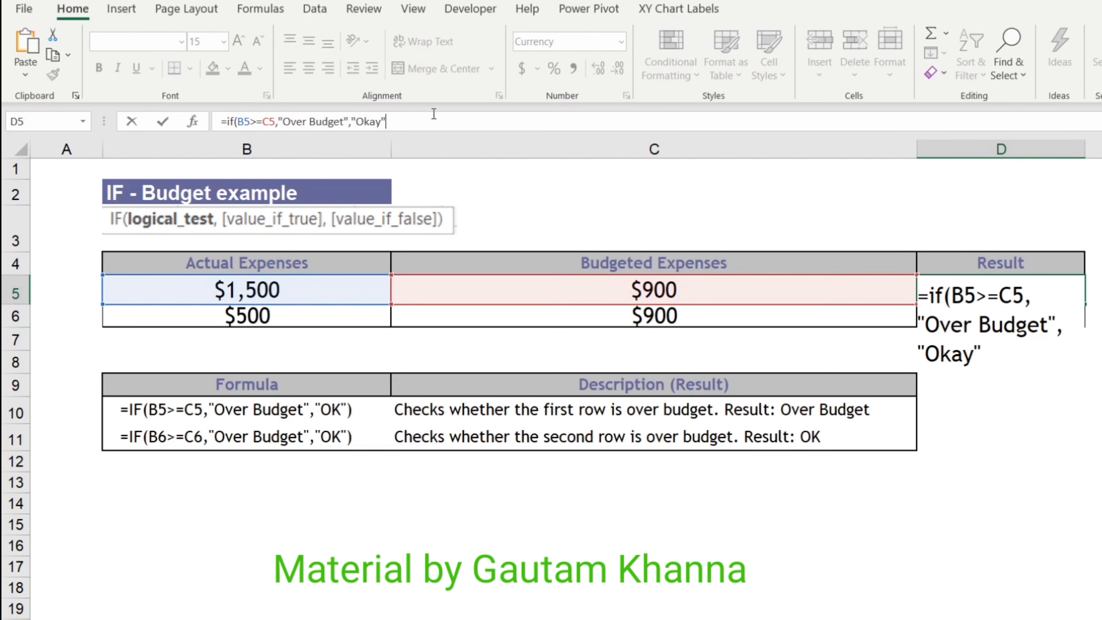
{"action": "type", "text": ")"}
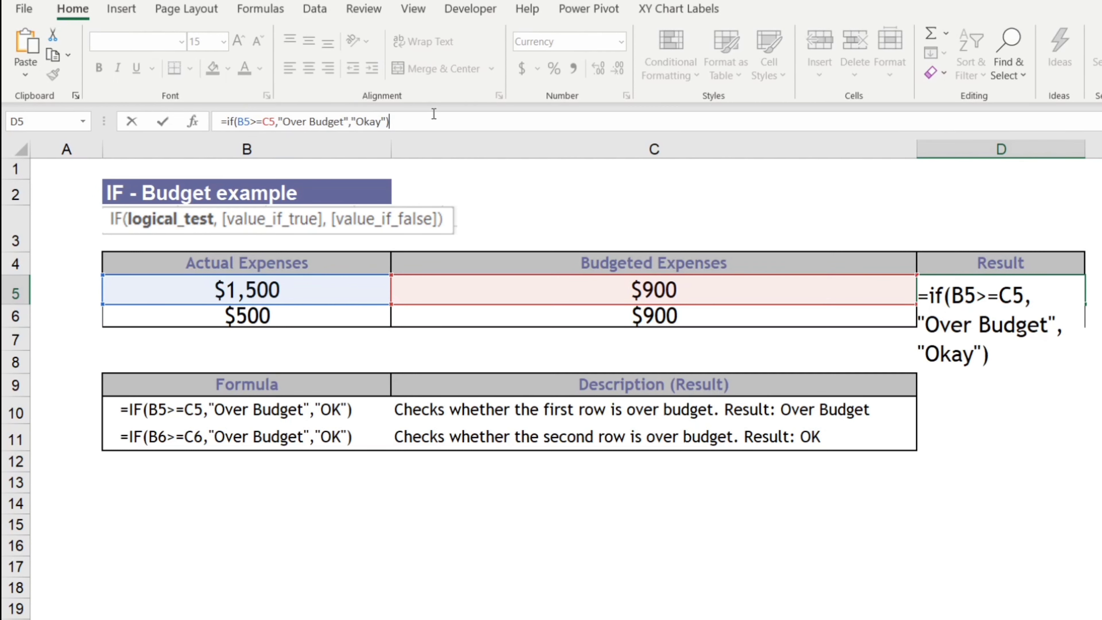
{"action": "key", "text": "Return"}
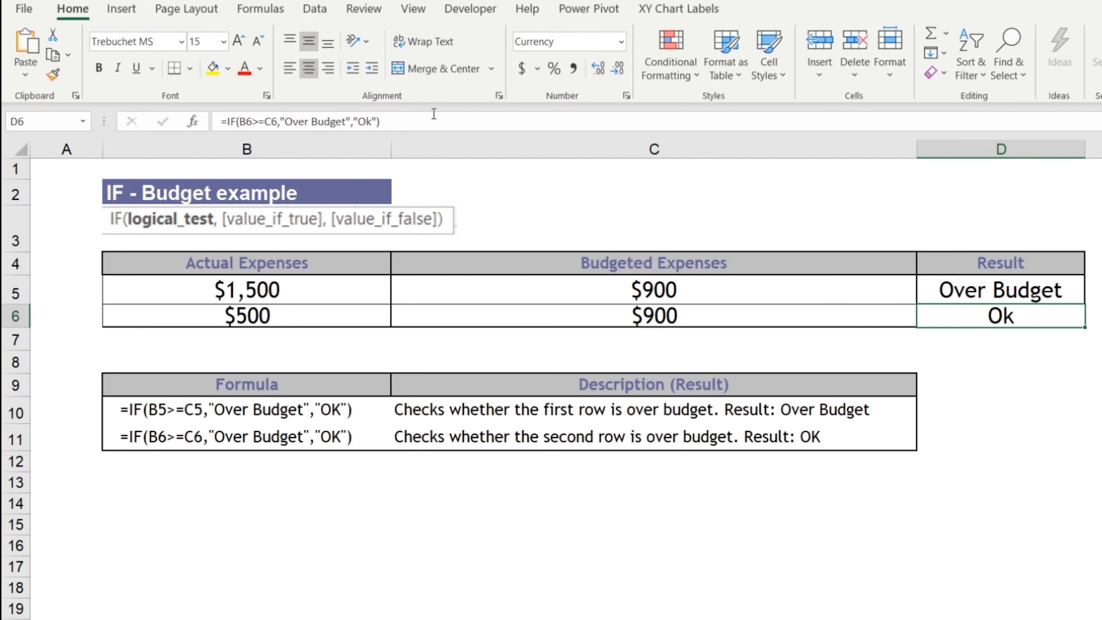
Step: Fill the IF formula from D5 down into D6 and slightly increase the height of row 6
{"action": "key", "text": "ctrl+d"}
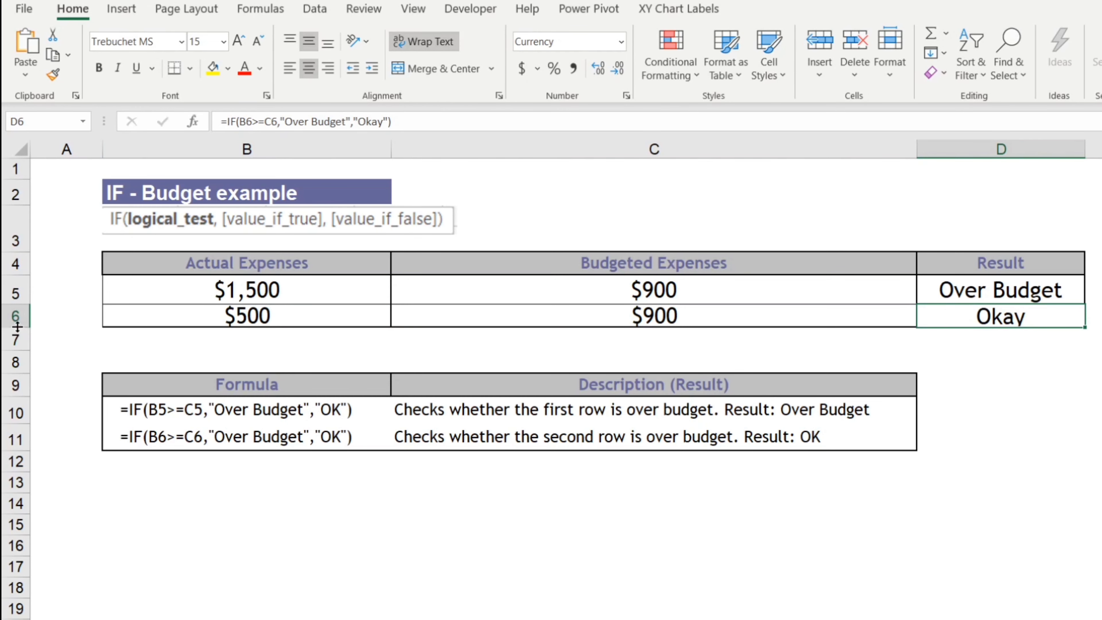
{"action": "left_click_drag", "start_coordinate": [16, 327], "coordinate": [16, 327]}
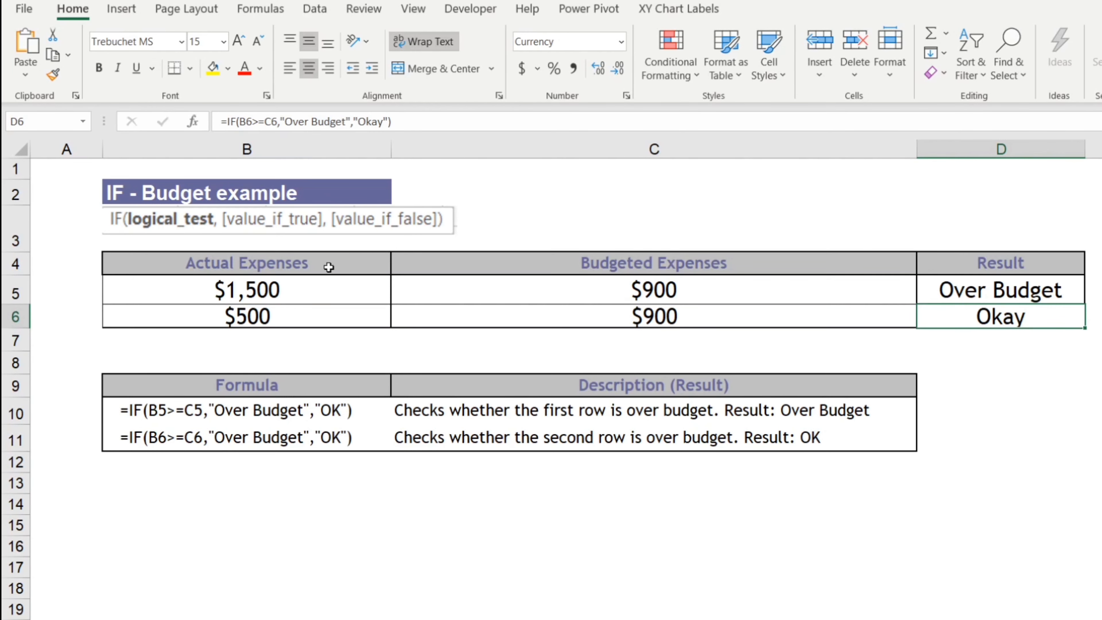
{"action": "left_click", "coordinate": [286, 298]}
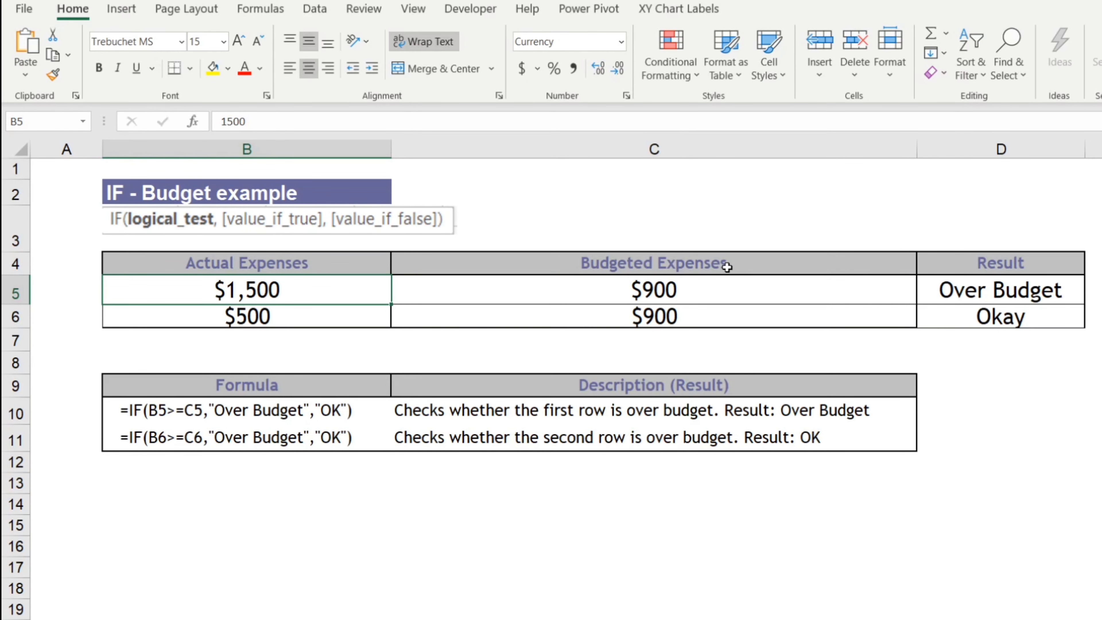
{"action": "left_click", "coordinate": [668, 295]}
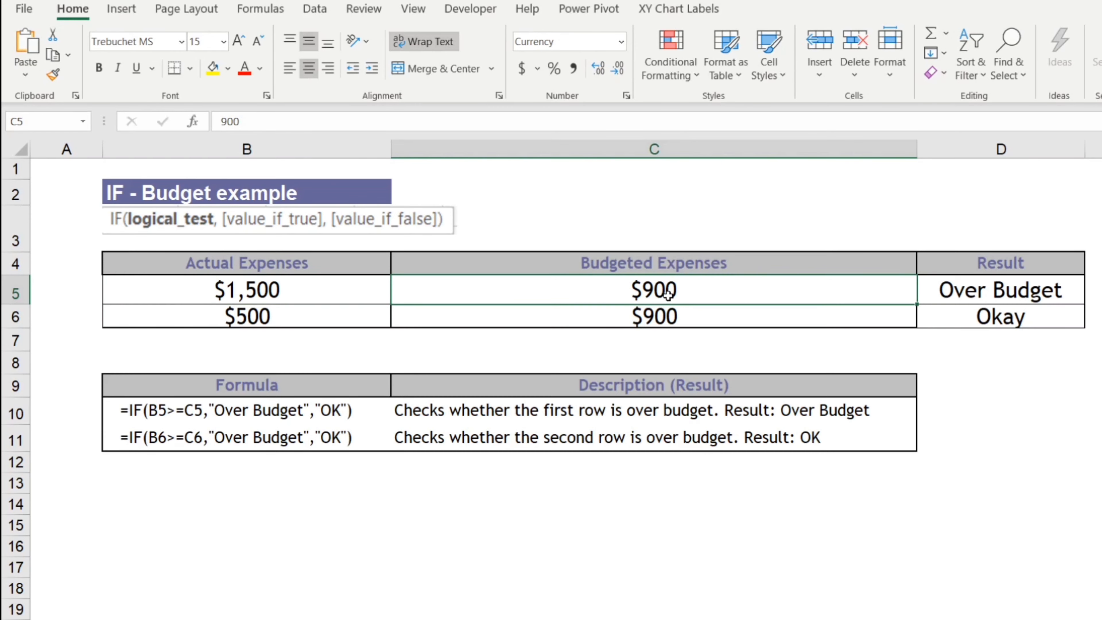
Step: Review the actual and budgeted expenses in rows 5 and 6 against their IF results
{"action": "left_click", "coordinate": [321, 293]}
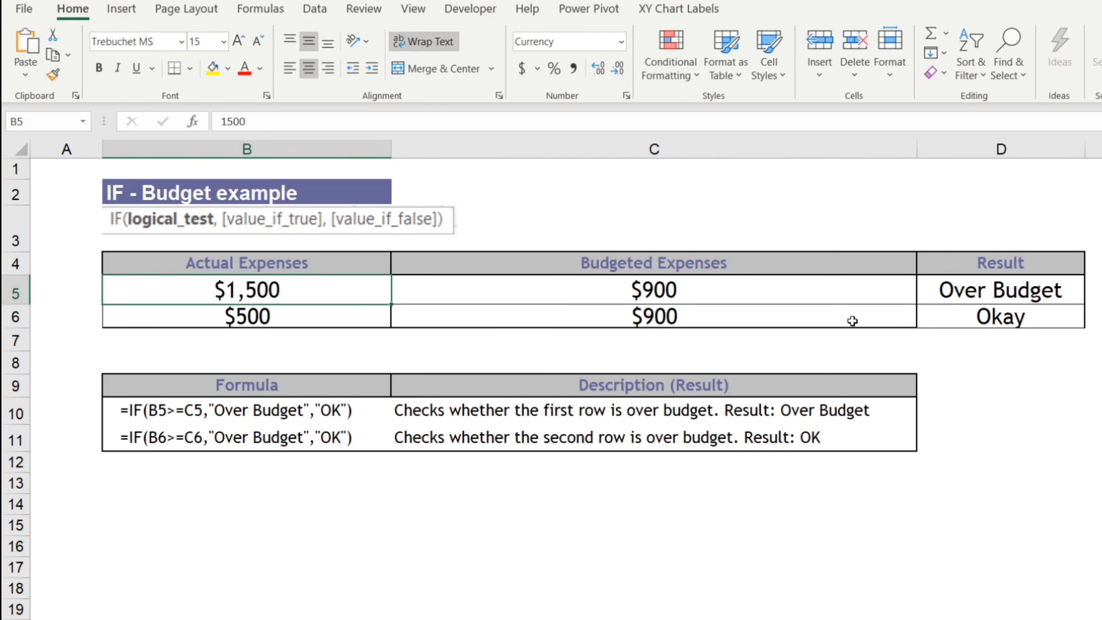
{"action": "left_click", "coordinate": [782, 313]}
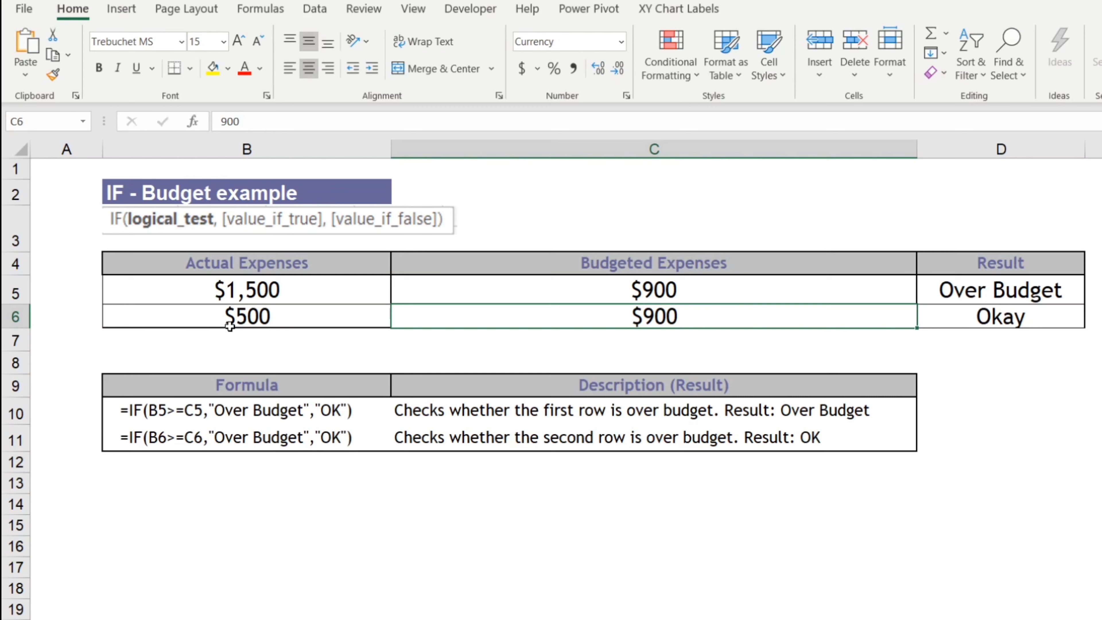
{"action": "left_click", "coordinate": [230, 316]}
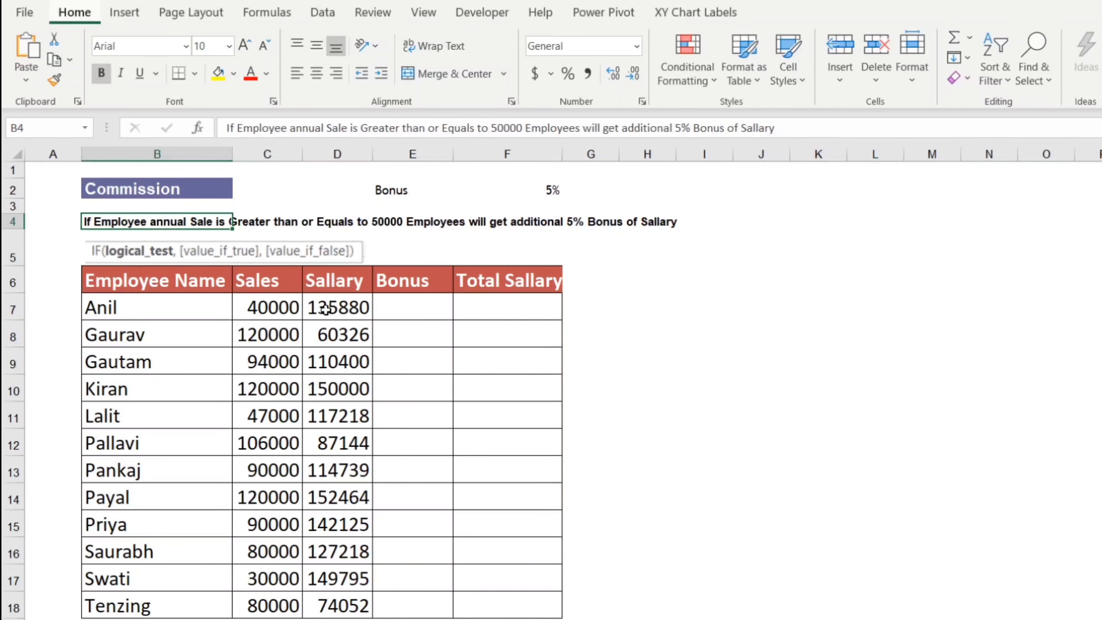
Step: Examine the Sales, Sallary and Bonus columns of the Commission table against the 50000 sales condition
{"action": "left_click", "coordinate": [260, 285]}
{"action": "key", "text": "ctrl+shift+Down"}
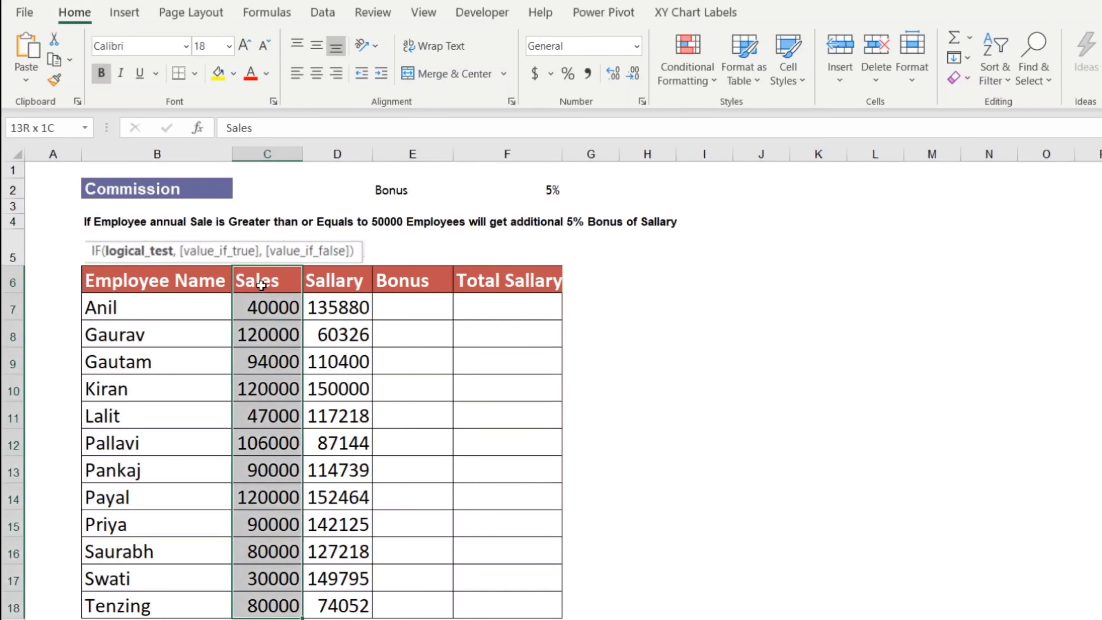
{"action": "key", "text": "Right"}
{"action": "key", "text": "ctrl+shift+Down"}
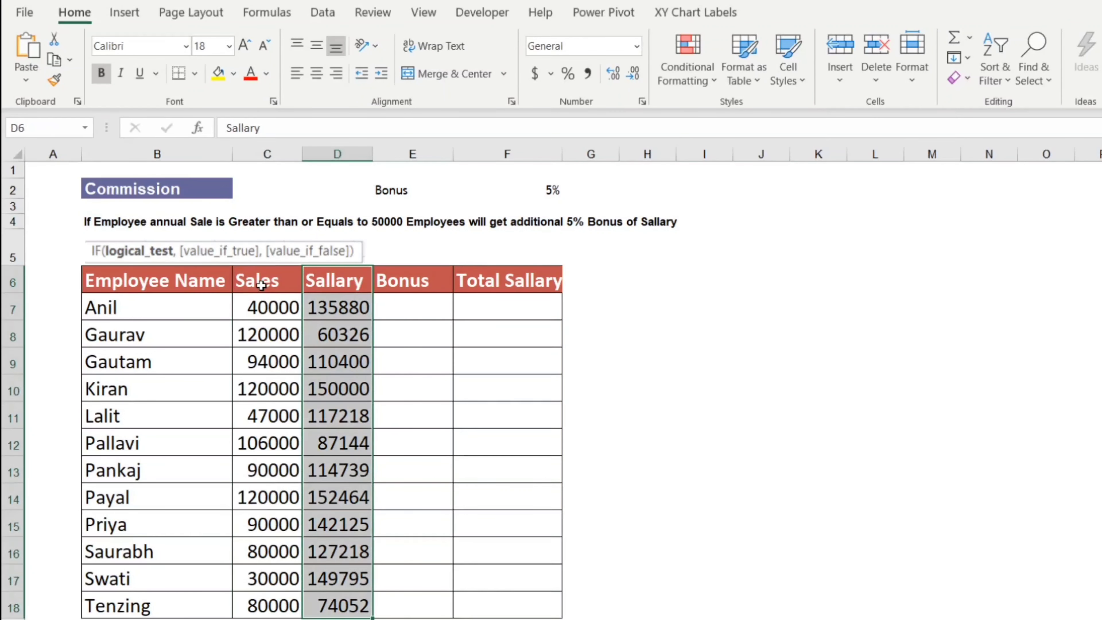
{"action": "key", "text": "Right"}
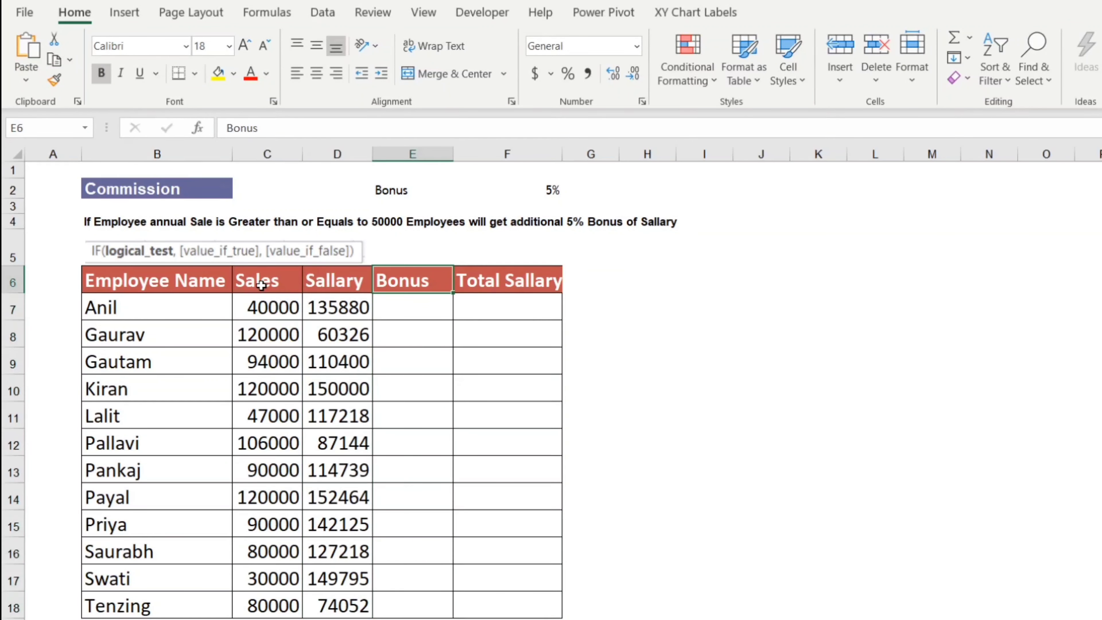
{"action": "key", "text": "Down"}
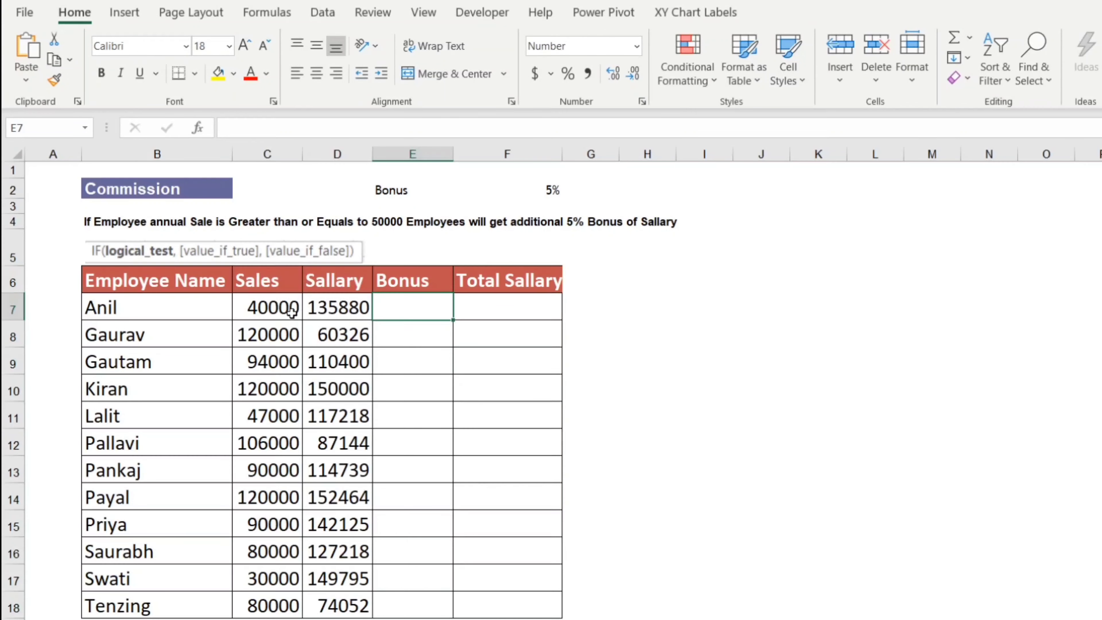
{"action": "left_click", "coordinate": [274, 309]}
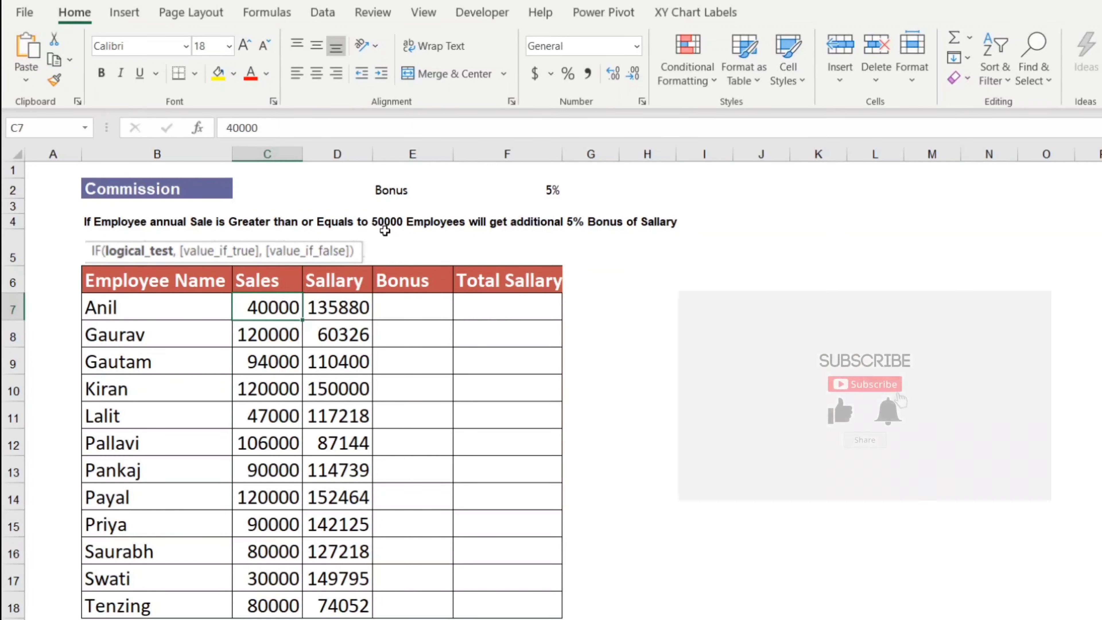
Step: Begin an IF formula in Bonus cell E7 with the logical test C7>=50000
{"action": "left_click", "coordinate": [401, 304]}
{"action": "type", "text": "=i"}
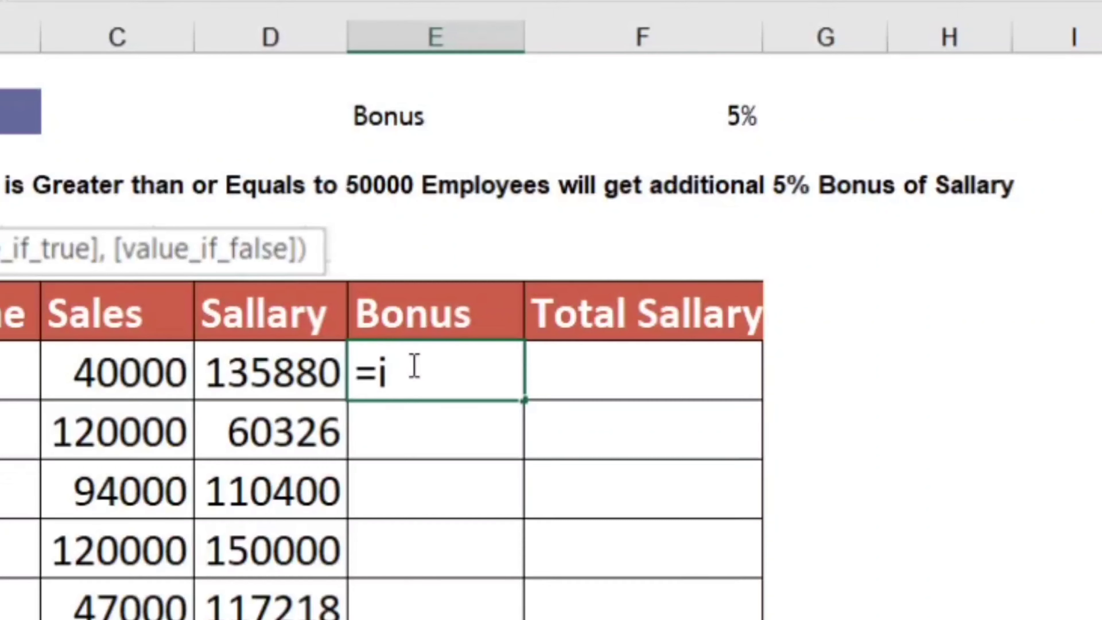
{"action": "key", "text": "Tab"}
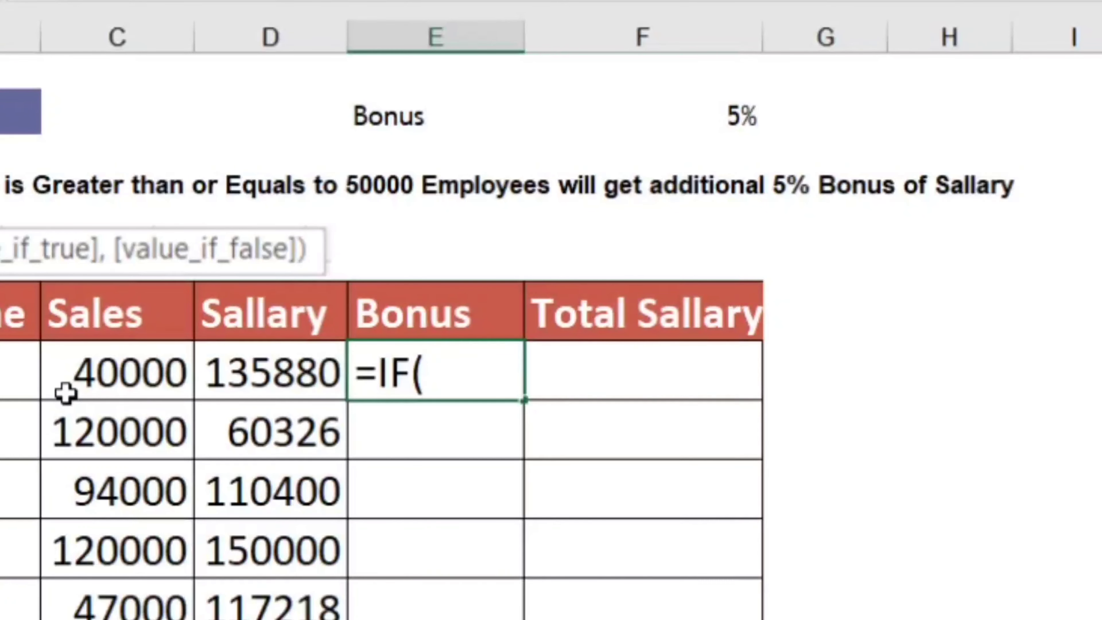
{"action": "left_click", "coordinate": [85, 382]}
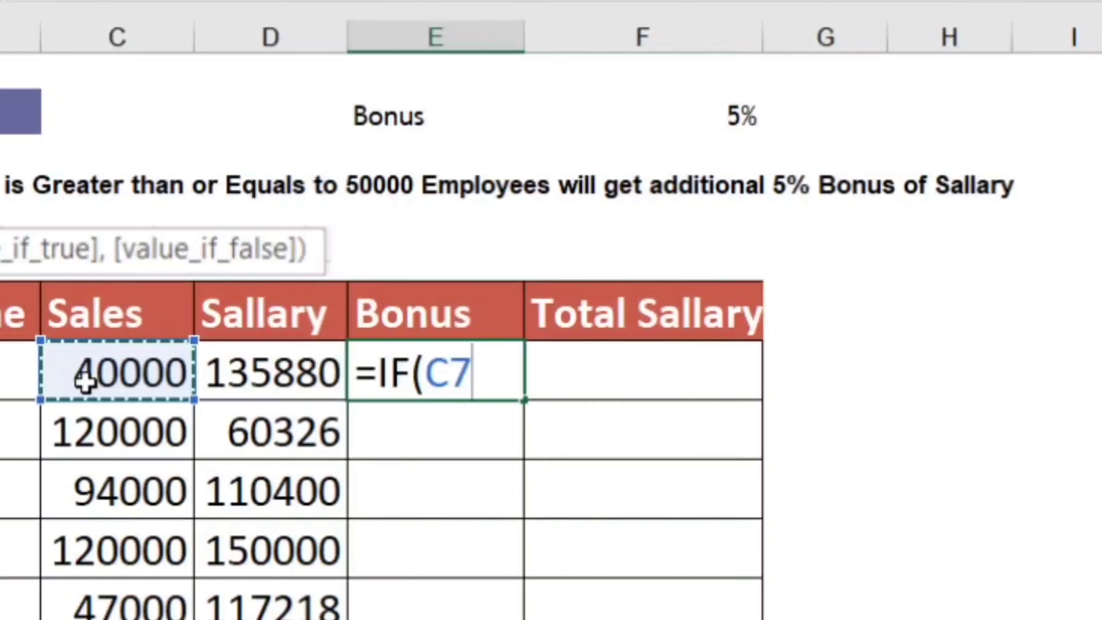
{"action": "type", "text": ">"}
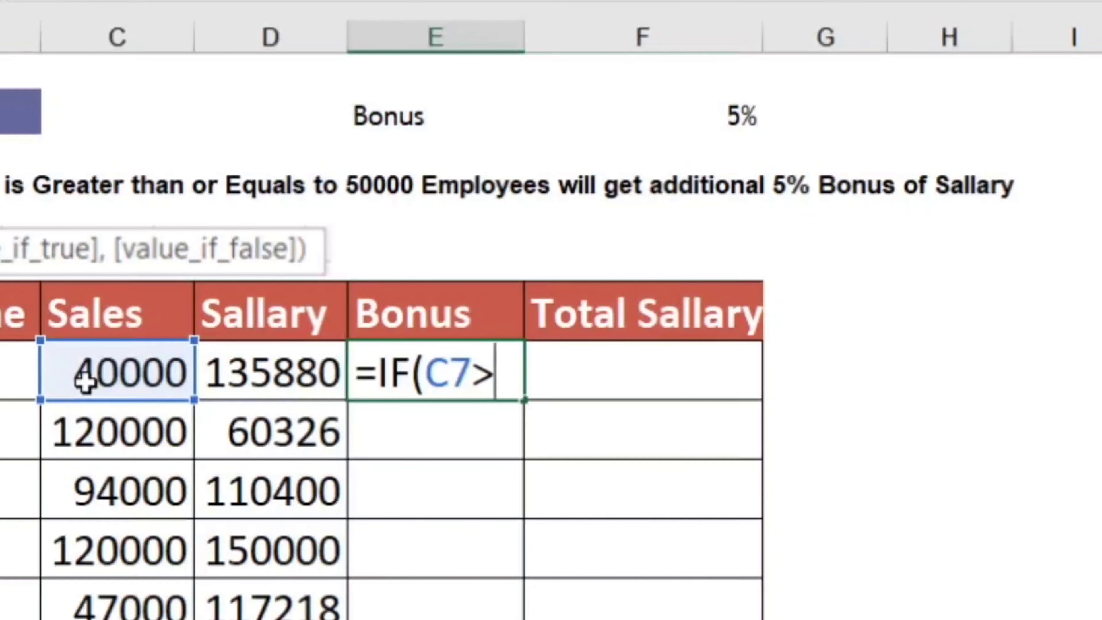
{"action": "type", "text": "=50000"}
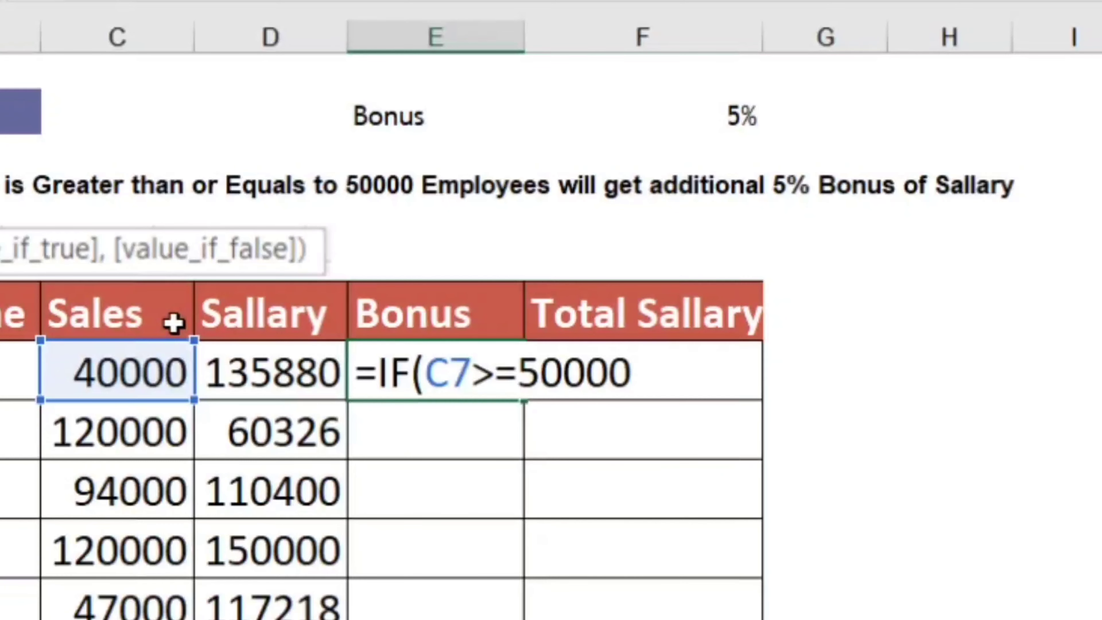
{"action": "type", "text": ","}
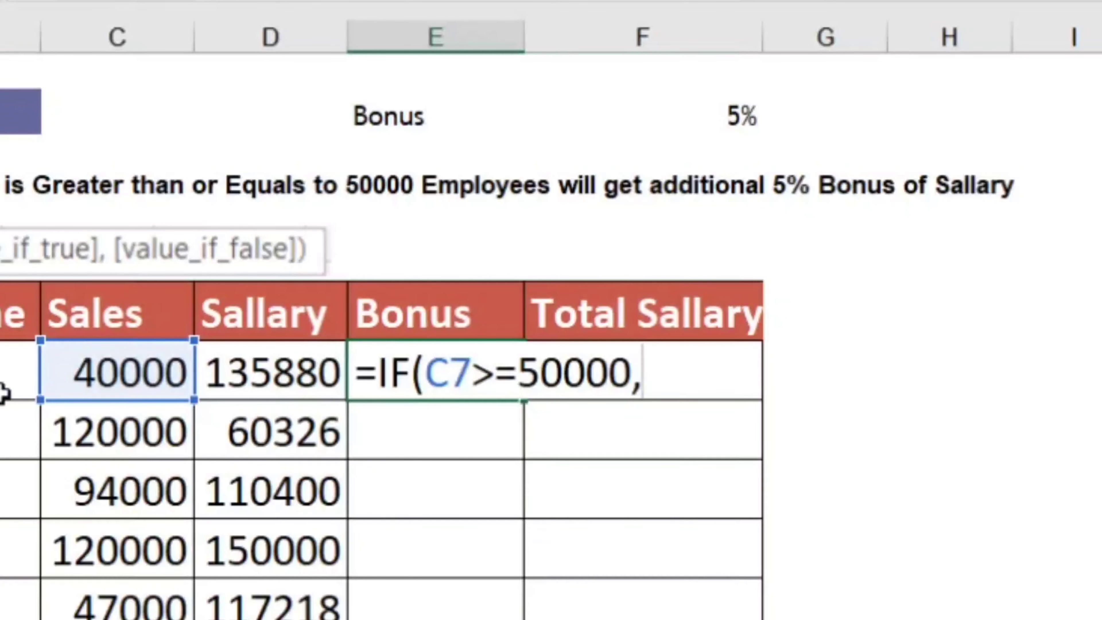
Step: Complete the E7 formula with D7*$F$2 as the true value, using an absolute bonus-rate reference, and 0 as the false value
{"action": "left_click", "coordinate": [254, 365]}
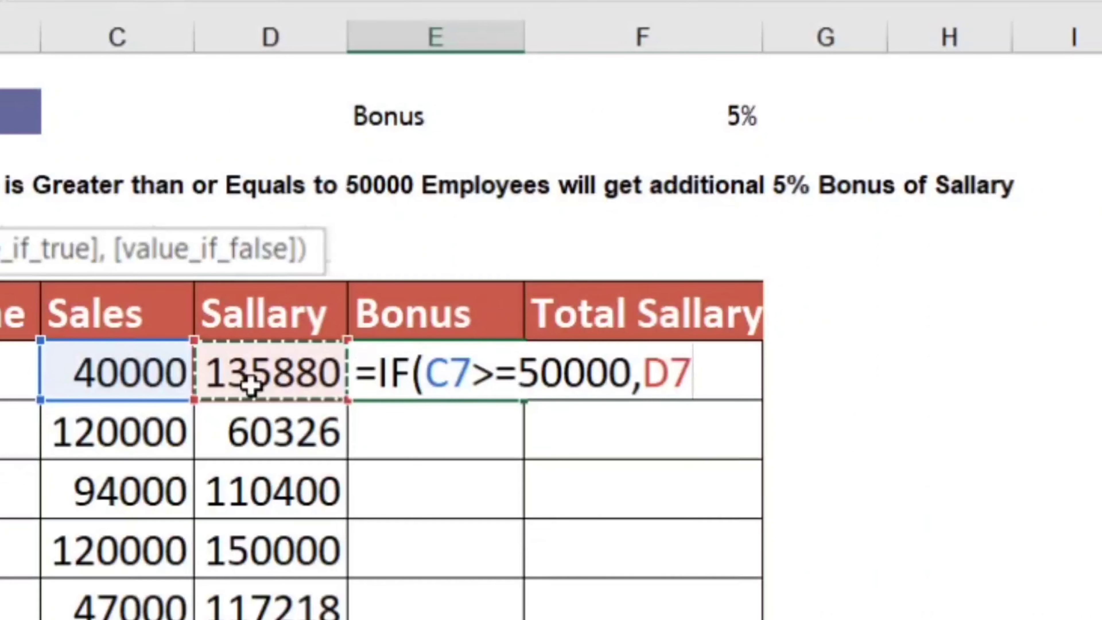
{"action": "type", "text": "*"}
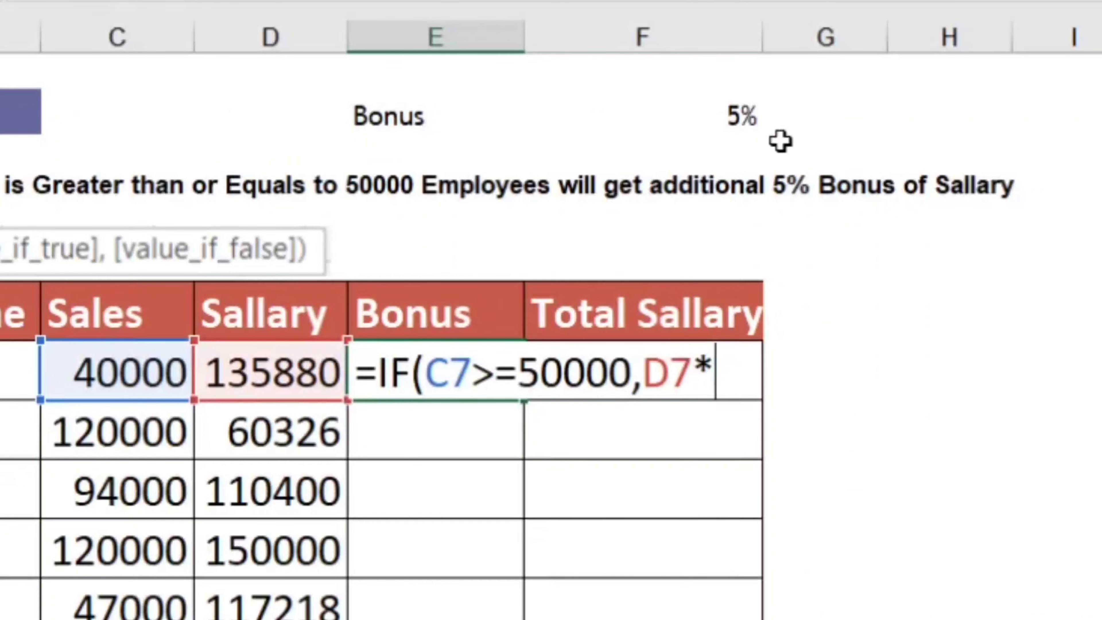
{"action": "left_click", "coordinate": [742, 117]}
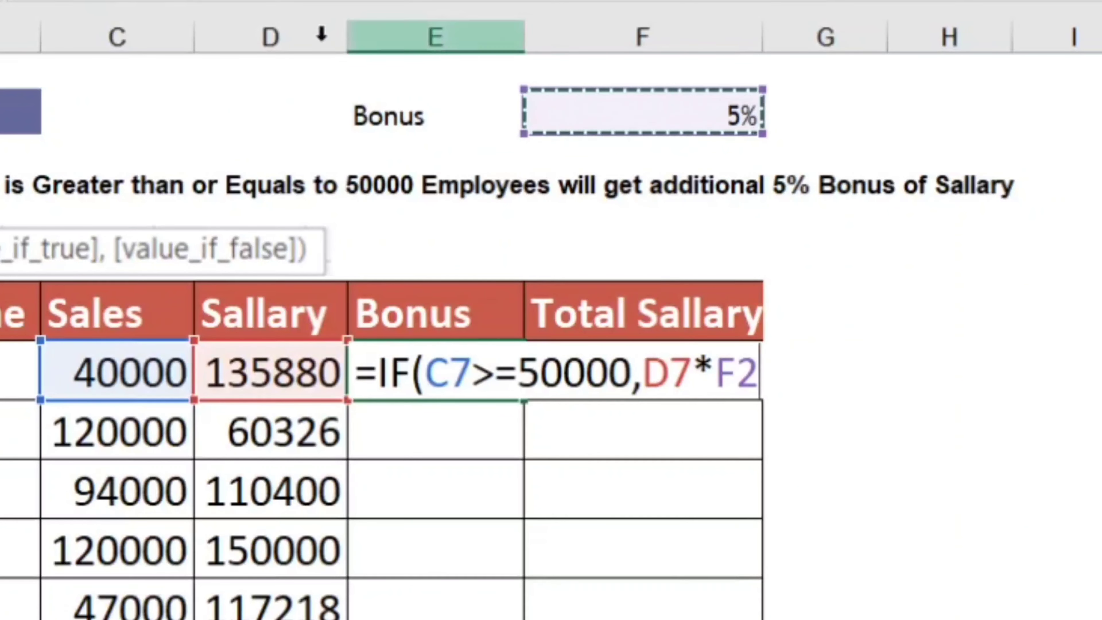
{"action": "left_click", "coordinate": [204, 1]}
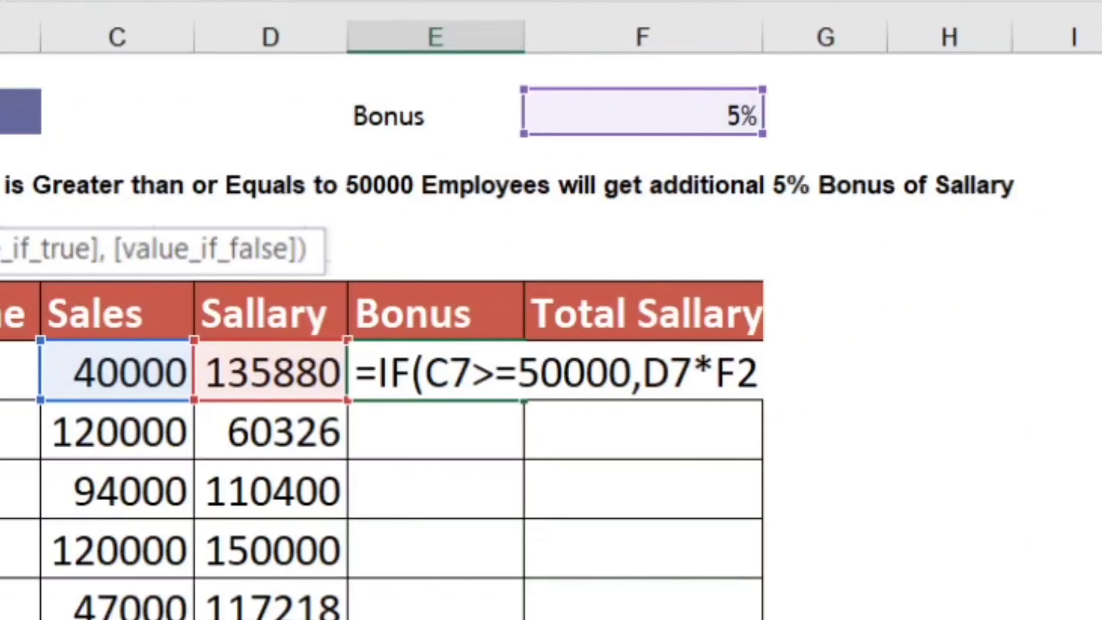
{"action": "key", "text": "F4"}
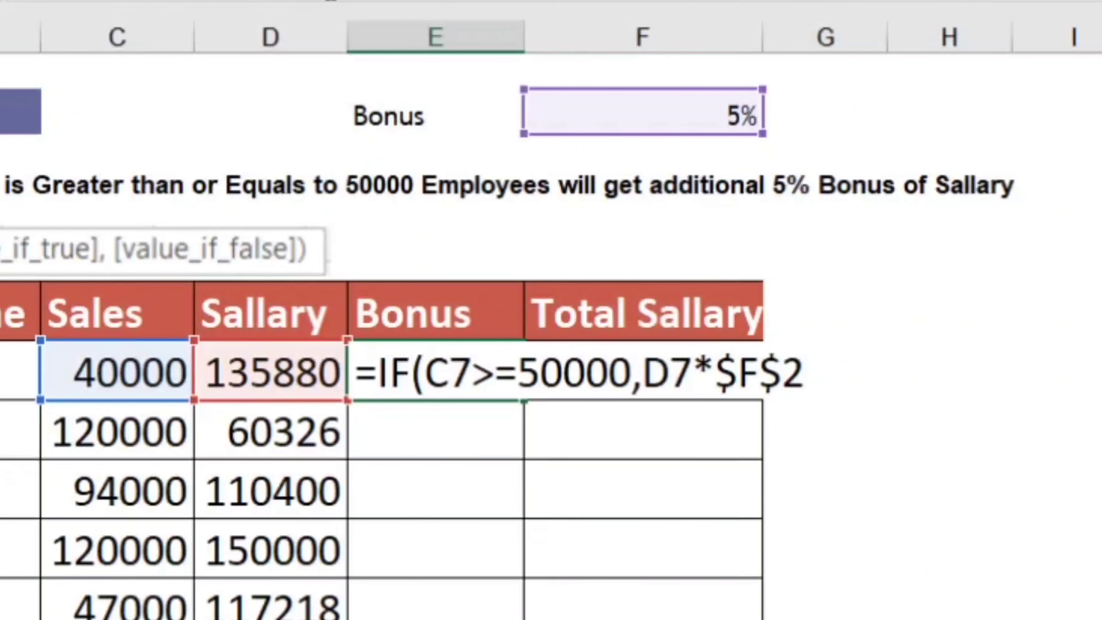
{"action": "type", "text": ",0)"}
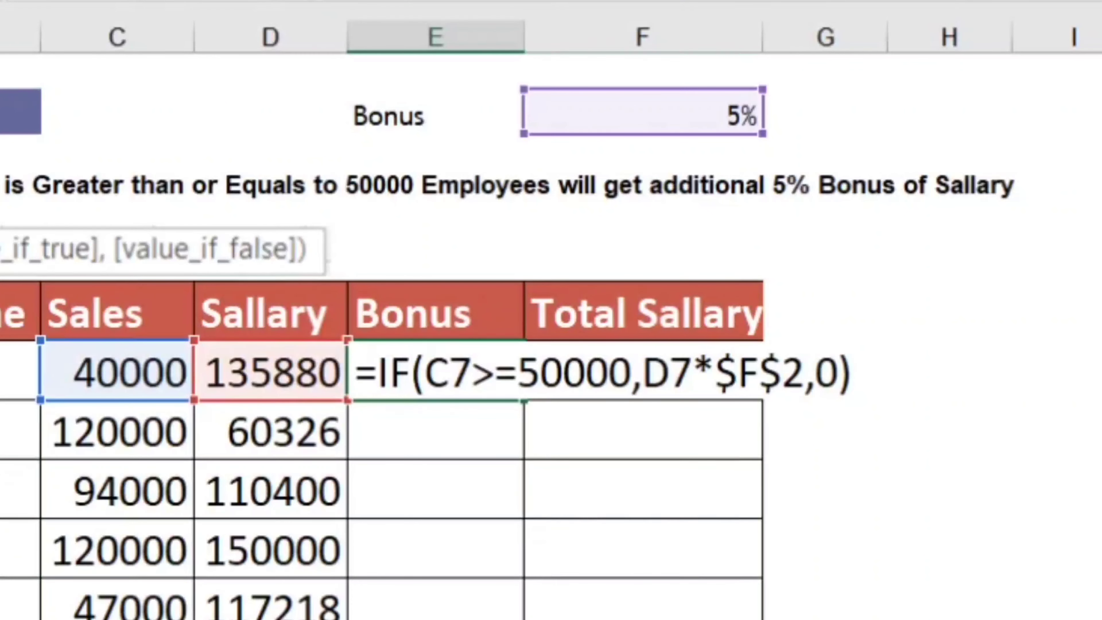
Step: Enter the IF formula in E7 and fill it down the Bonus column for all employees
{"action": "key", "text": "Return"}
{"action": "key", "text": "Left"}
{"action": "key", "text": "Right"}
{"action": "key", "text": "Up"}
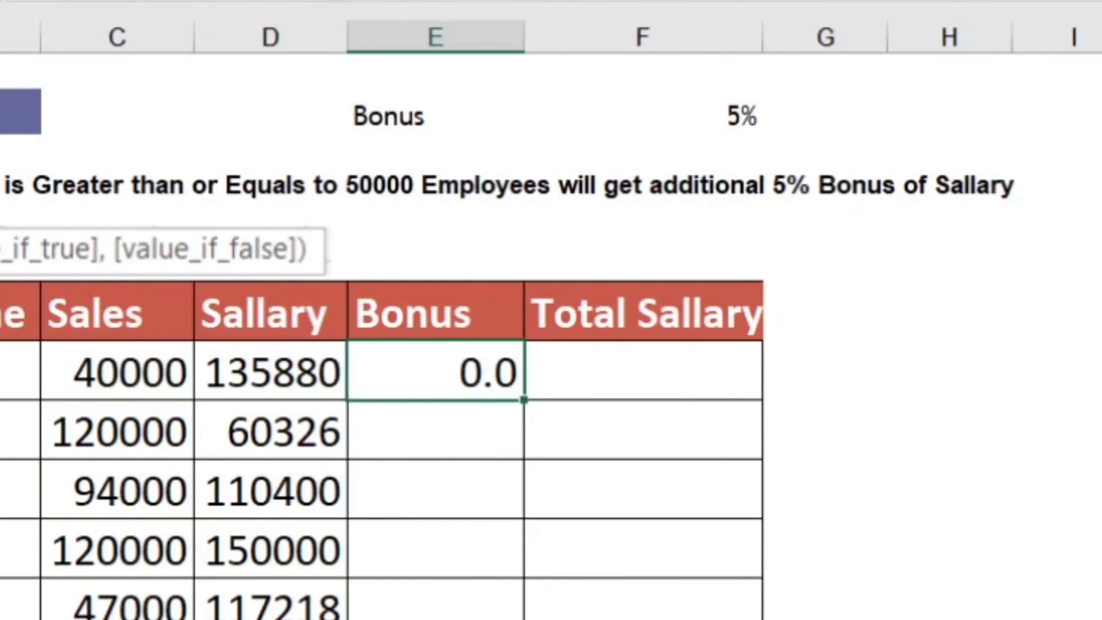
{"action": "double_click", "coordinate": [524, 399]}
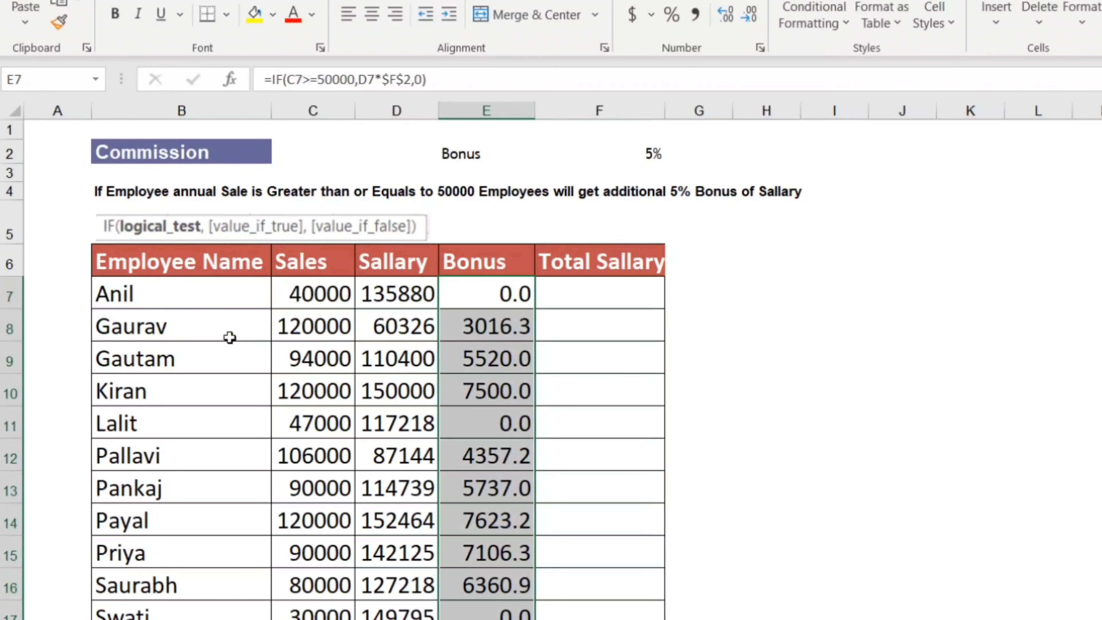
{"action": "left_click", "coordinate": [316, 325]}
Step: Build a SUM formula over D7:E7 in Total Sallary cell F7 to add salary and bonus
{"action": "left_click", "coordinate": [571, 297]}
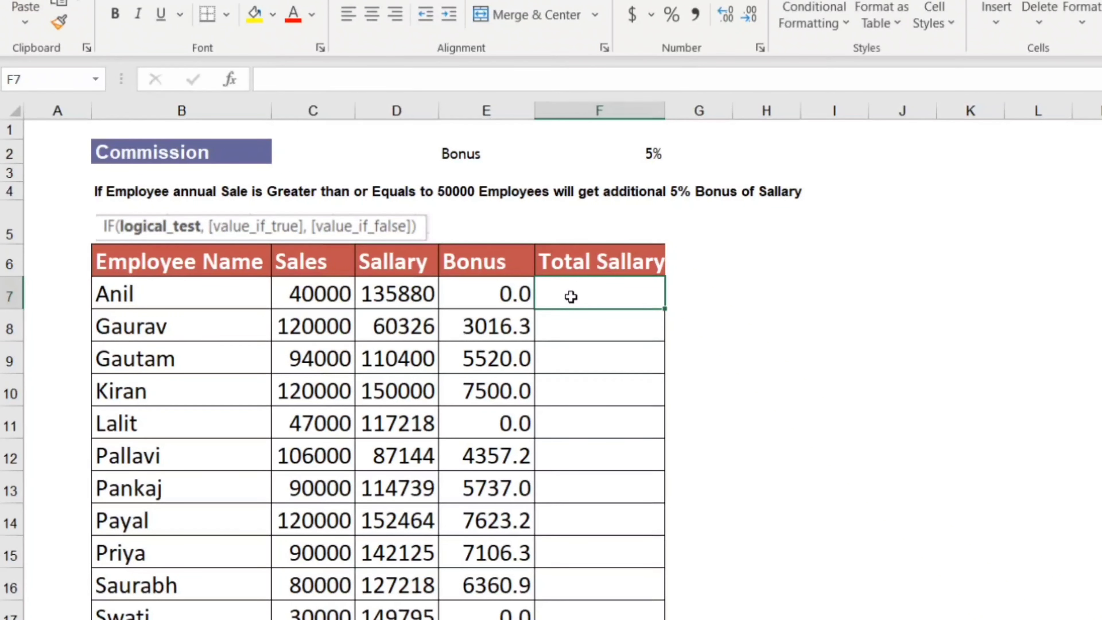
{"action": "type", "text": "=Sum("}
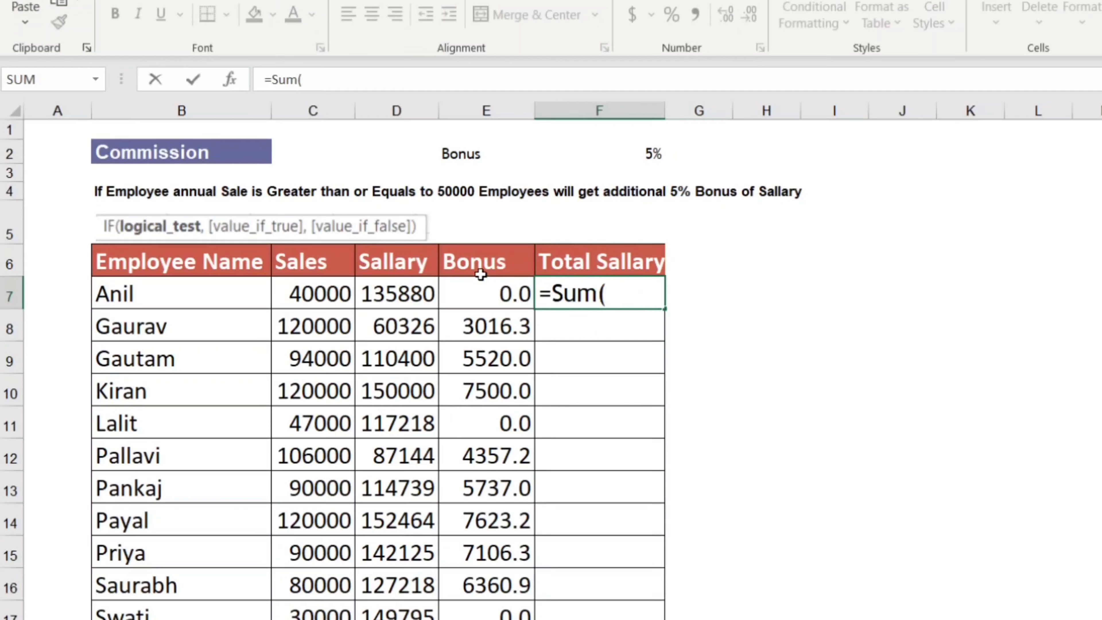
{"action": "left_click", "coordinate": [398, 291]}
{"action": "left_click_drag", "start_coordinate": [399, 291], "coordinate": [476, 294]}
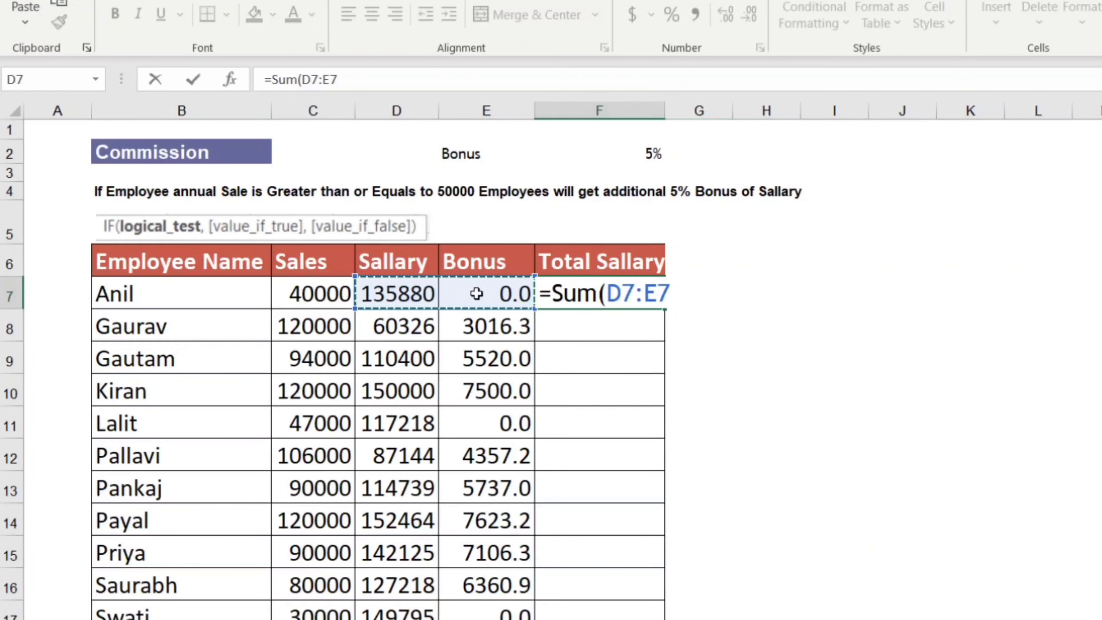
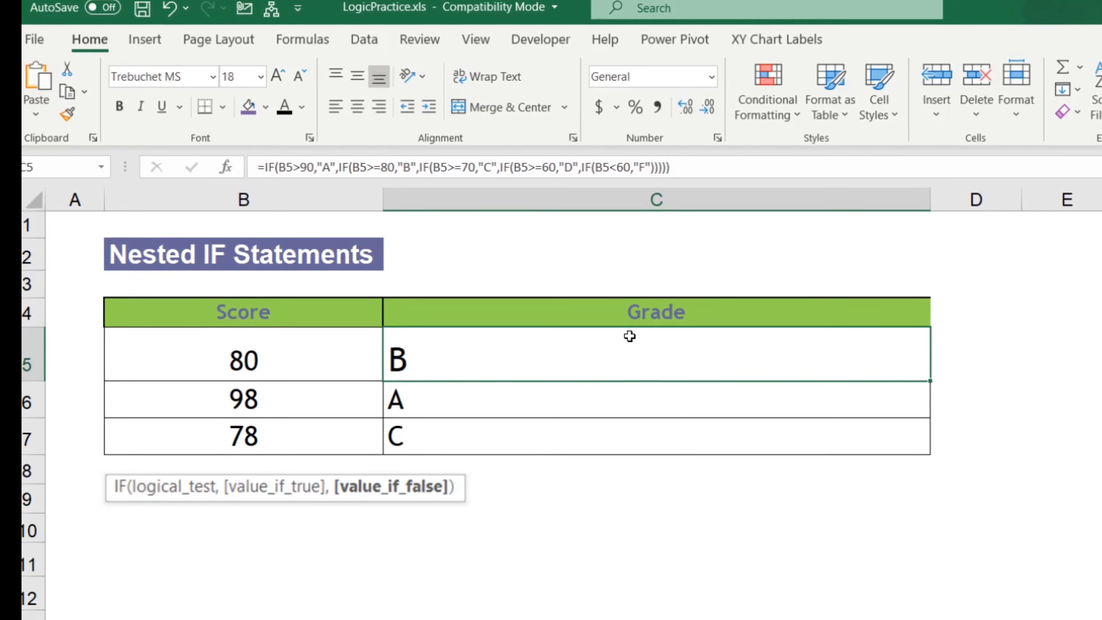
Step: Begin a nested IF formula in Grade cell C5 with B5>90 returning "A" and B5>=80 returning "B"
{"action": "left_click_drag", "start_coordinate": [304, 324], "coordinate": [282, 438]}
{"action": "left_click", "coordinate": [472, 373]}
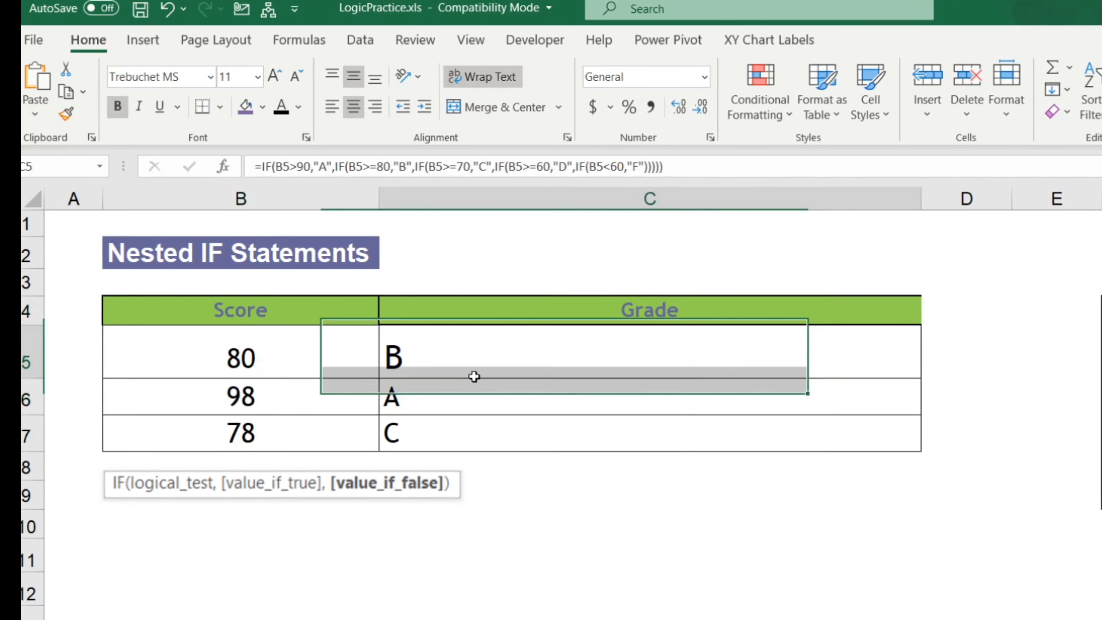
{"action": "type", "text": "=if("}
{"action": "left_click", "coordinate": [235, 354]}
{"action": "type", "text": ">90,\"A\",if("}
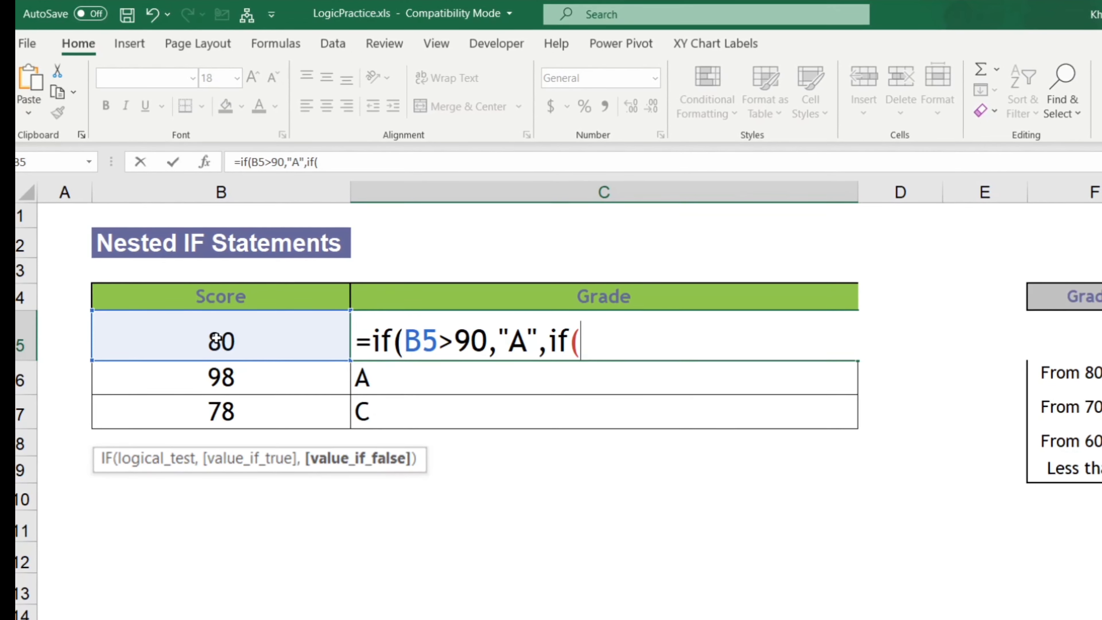
{"action": "left_click", "coordinate": [216, 337]}
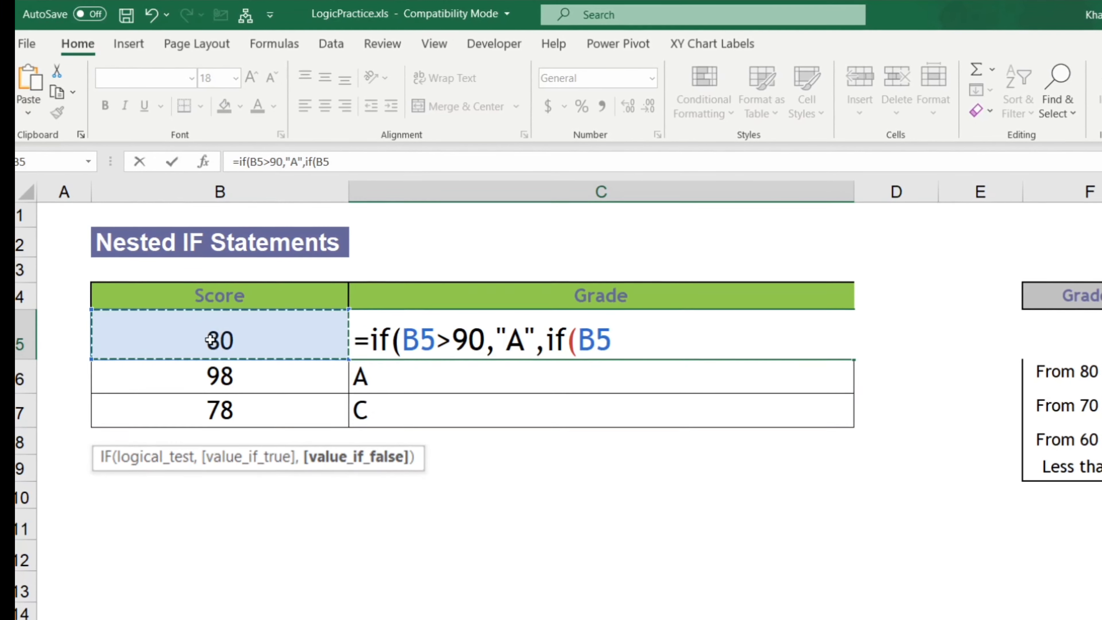
{"action": "type", "text": ">=80,\"B\","}
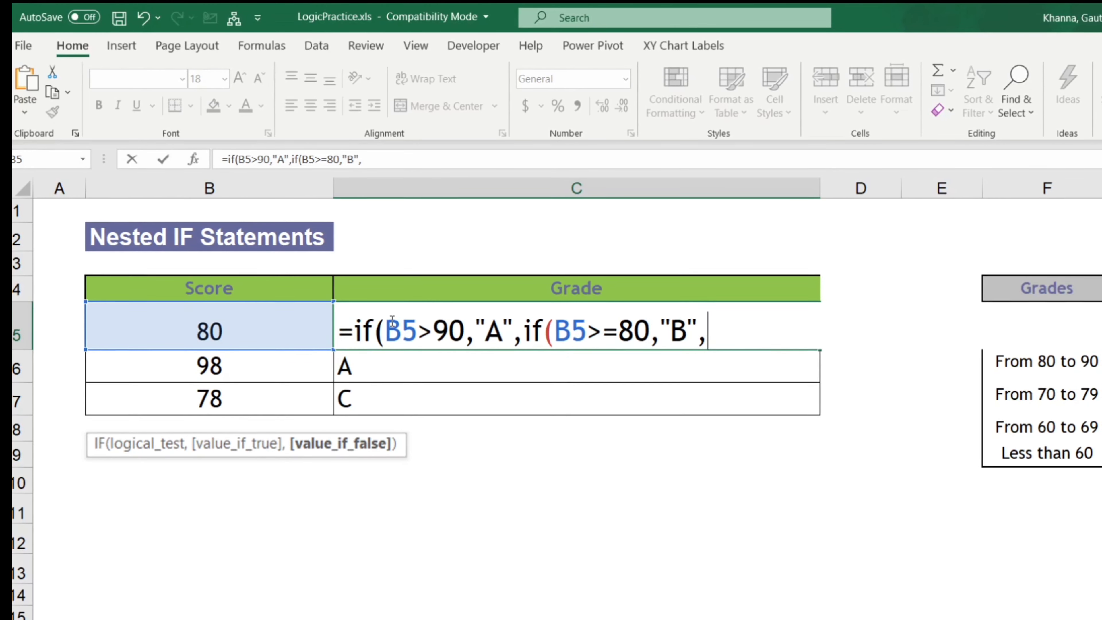
Step: Extend the nested IF formula in Grade cell C5 with a third test, B5>=70 returning "C"
{"action": "left_click_drag", "start_coordinate": [383, 330], "coordinate": [460, 331]}
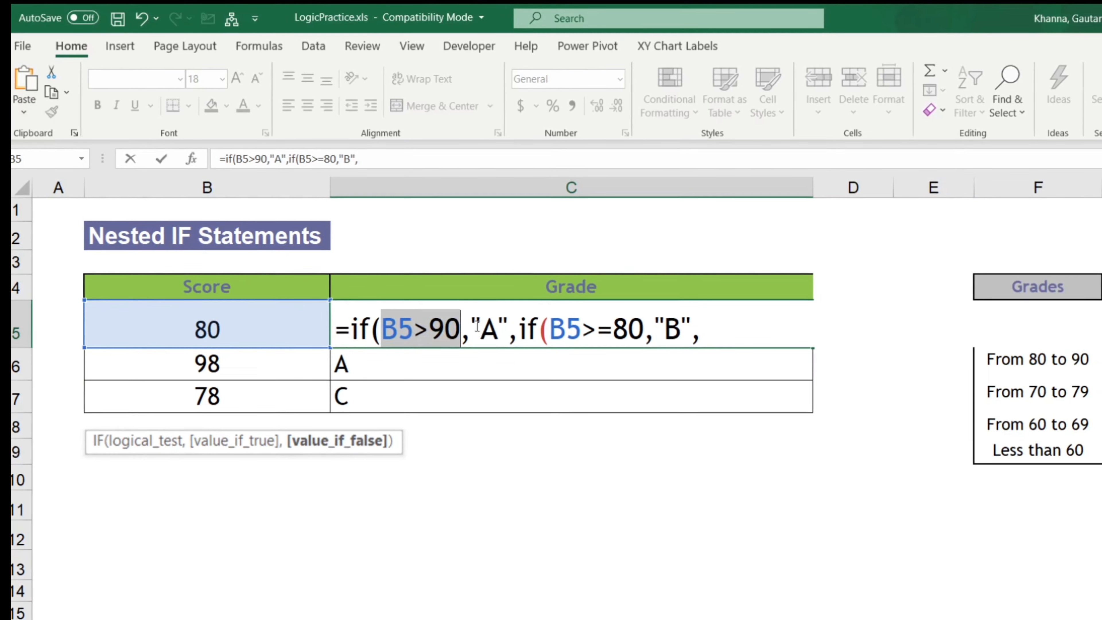
{"action": "left_click_drag", "start_coordinate": [471, 329], "coordinate": [640, 328]}
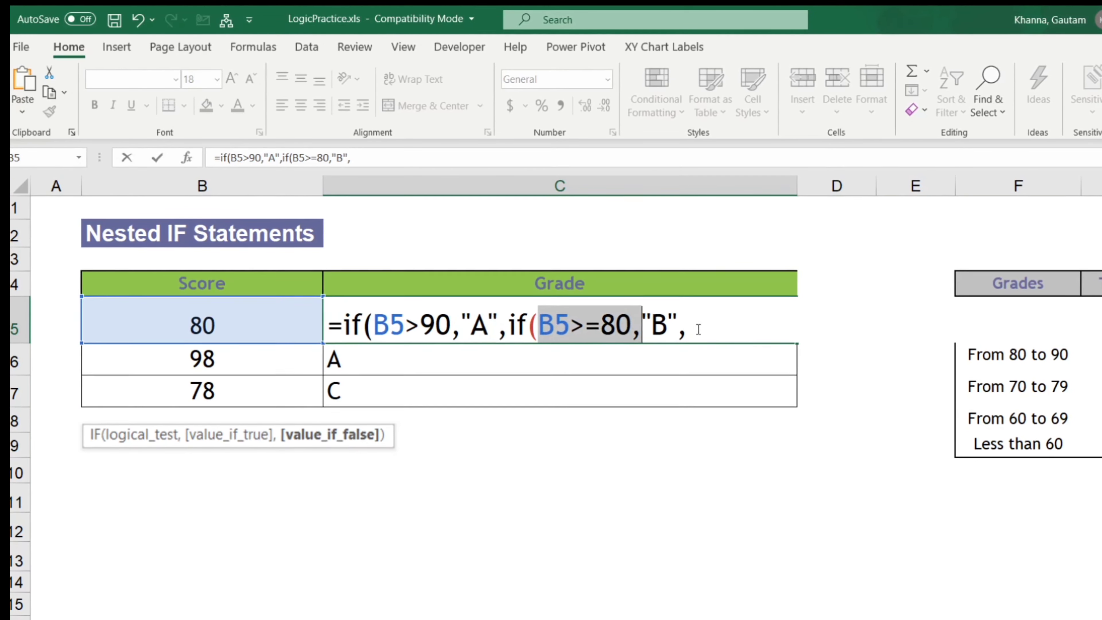
{"action": "left_click", "coordinate": [698, 329]}
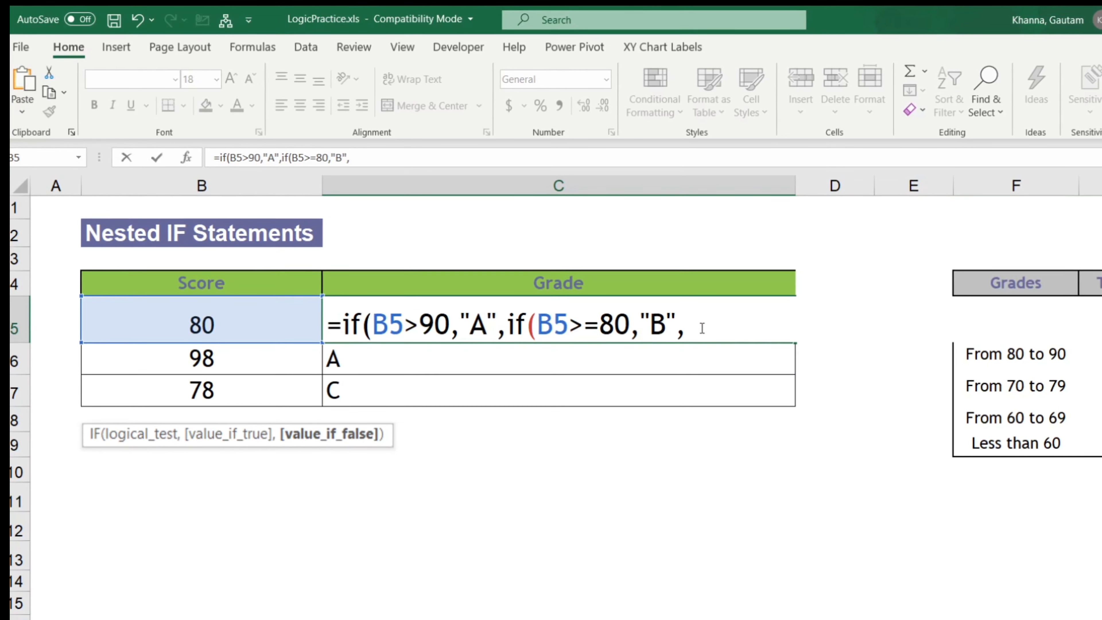
{"action": "type", "text": "if(B5>=70,\"C\","}
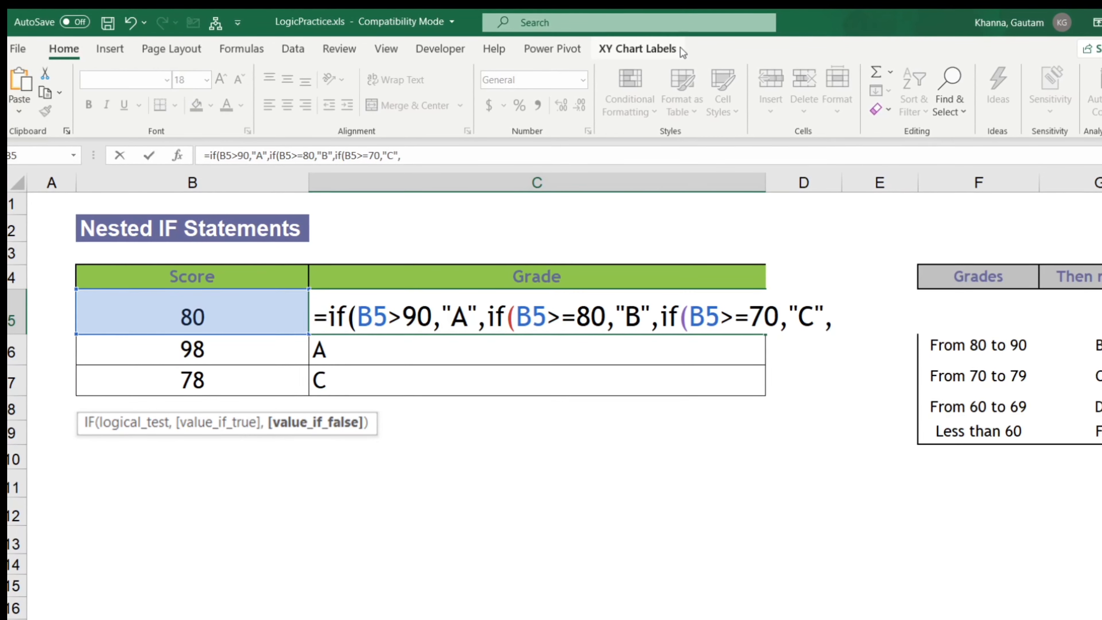
Step: Add a fourth nested IF to the C5 grade formula, with B5>=60 returning "D"
{"action": "type", "text": "IF"}
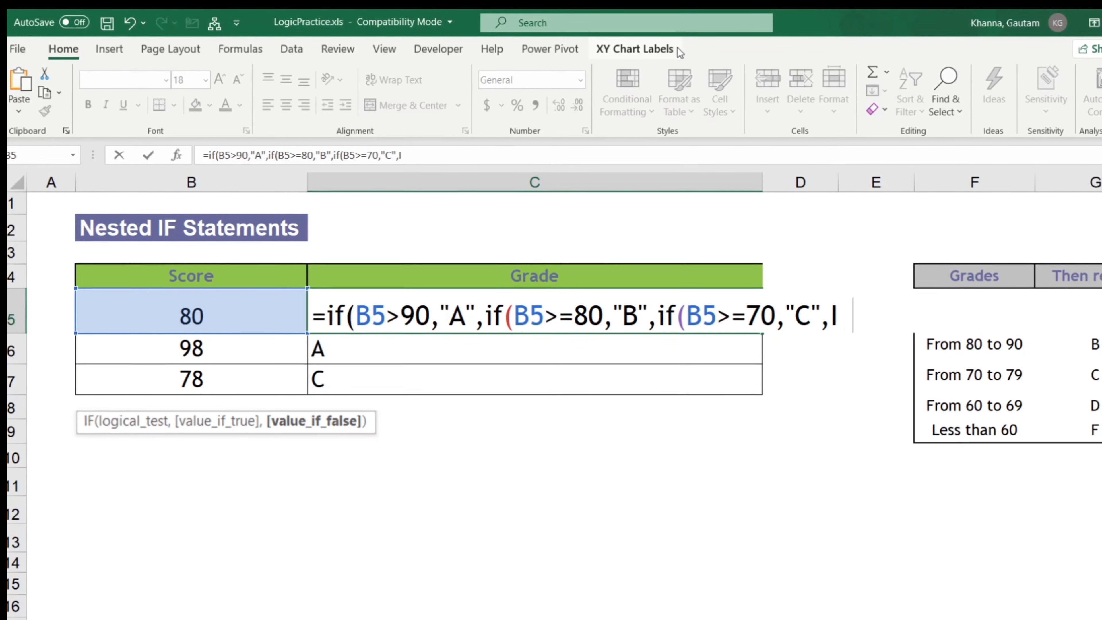
{"action": "type", "text": "("}
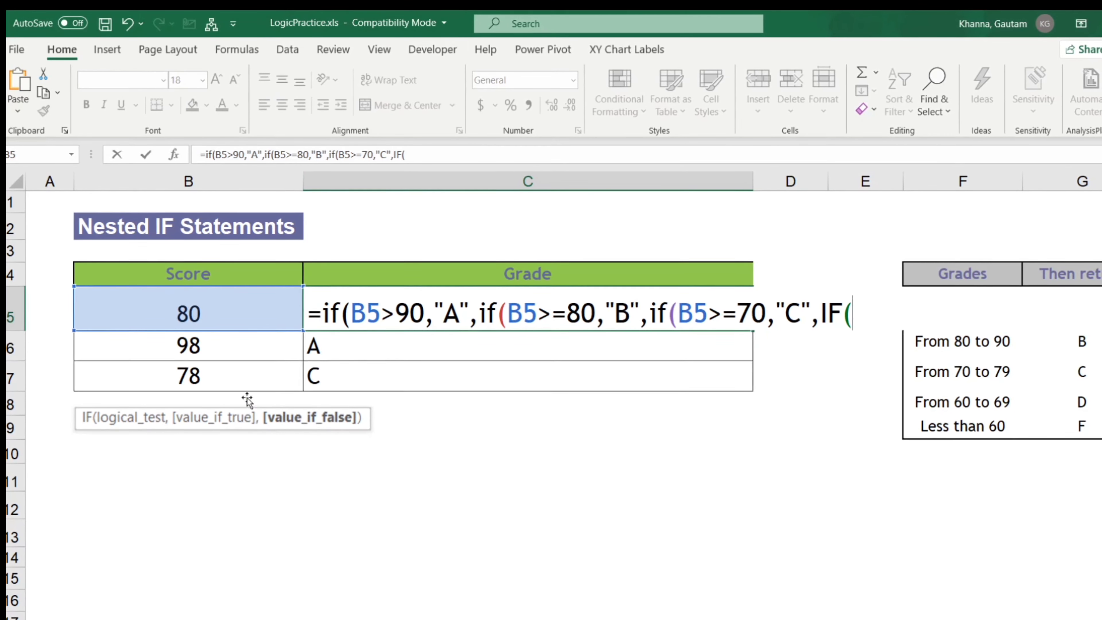
{"action": "left_click", "coordinate": [209, 317]}
{"action": "type", "text": ">"}
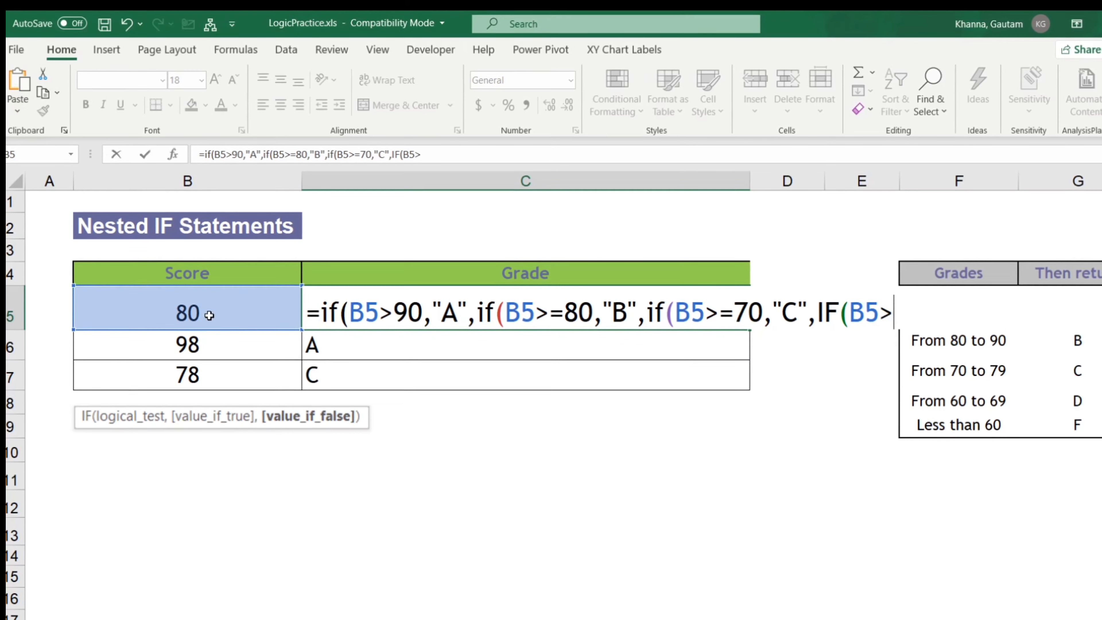
{"action": "type", "text": "60"}
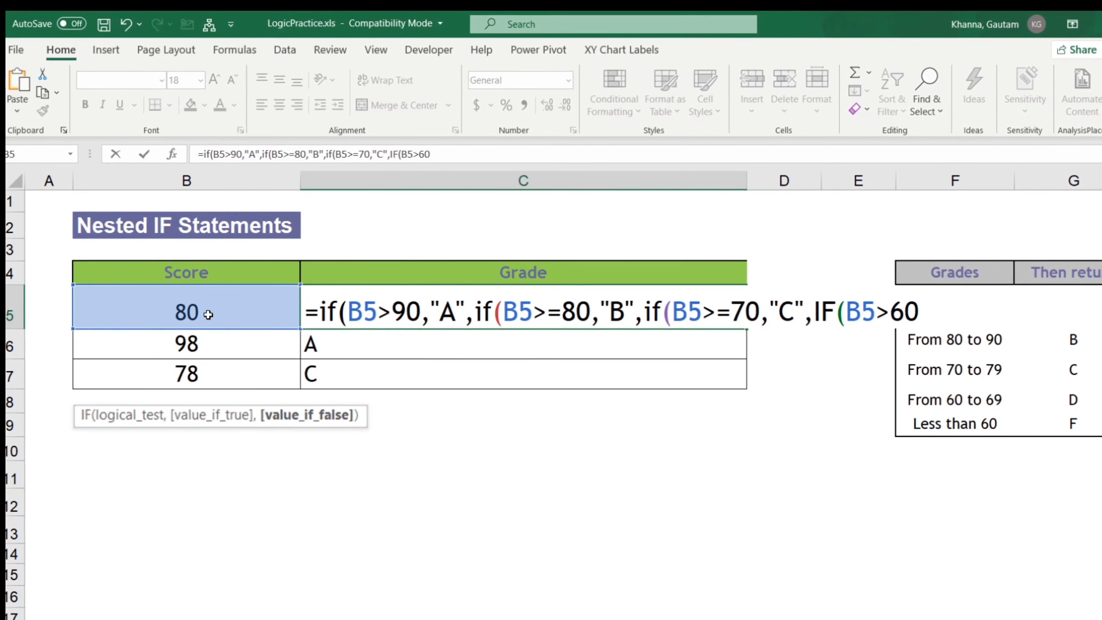
{"action": "key", "text": "BackSpace"}
{"action": "key", "text": "BackSpace"}
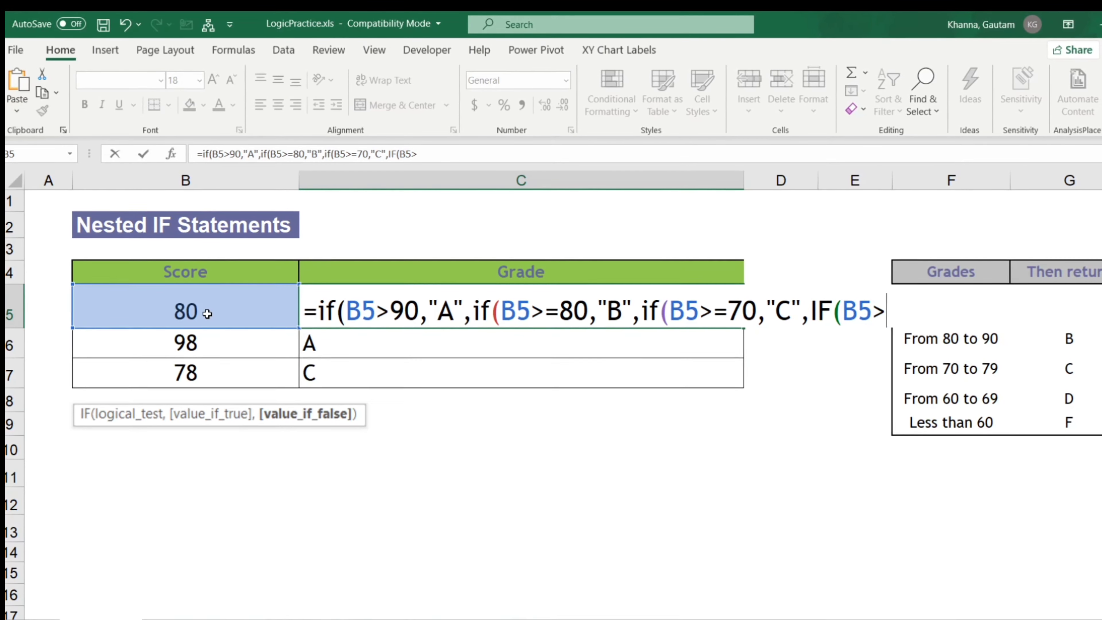
{"action": "type", "text": "=60"}
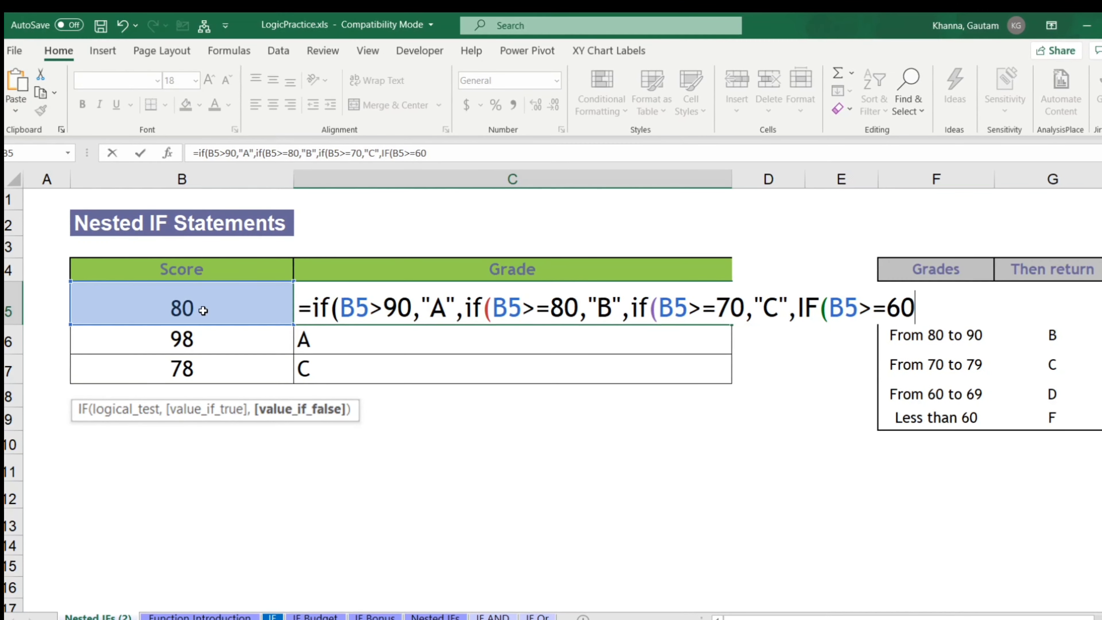
{"action": "type", "text": ",\""}
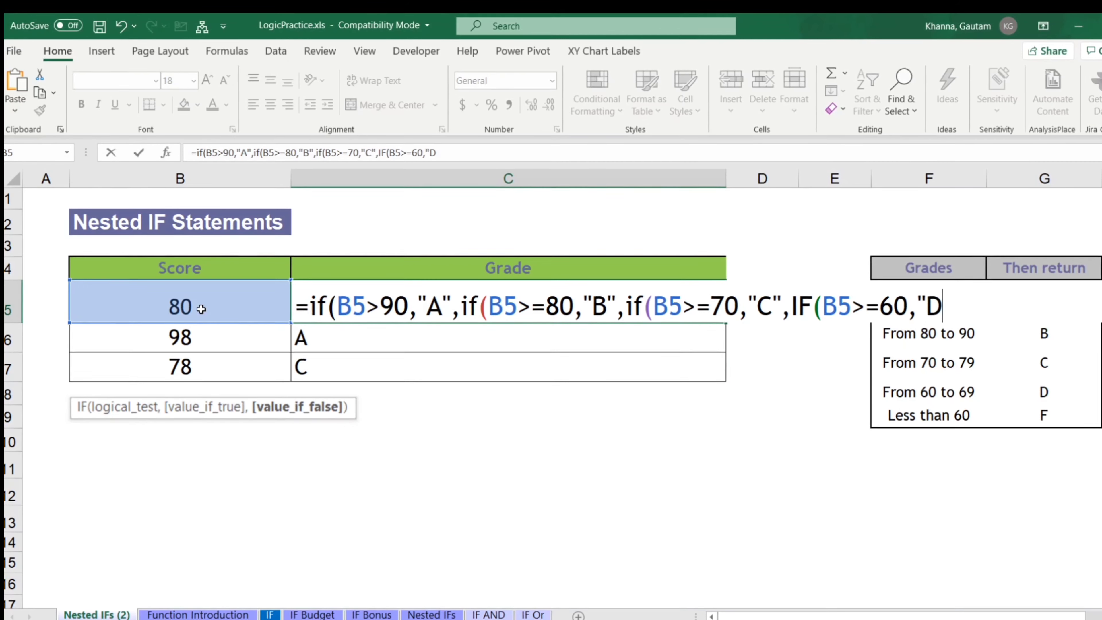
{"action": "type", "text": "D\","}
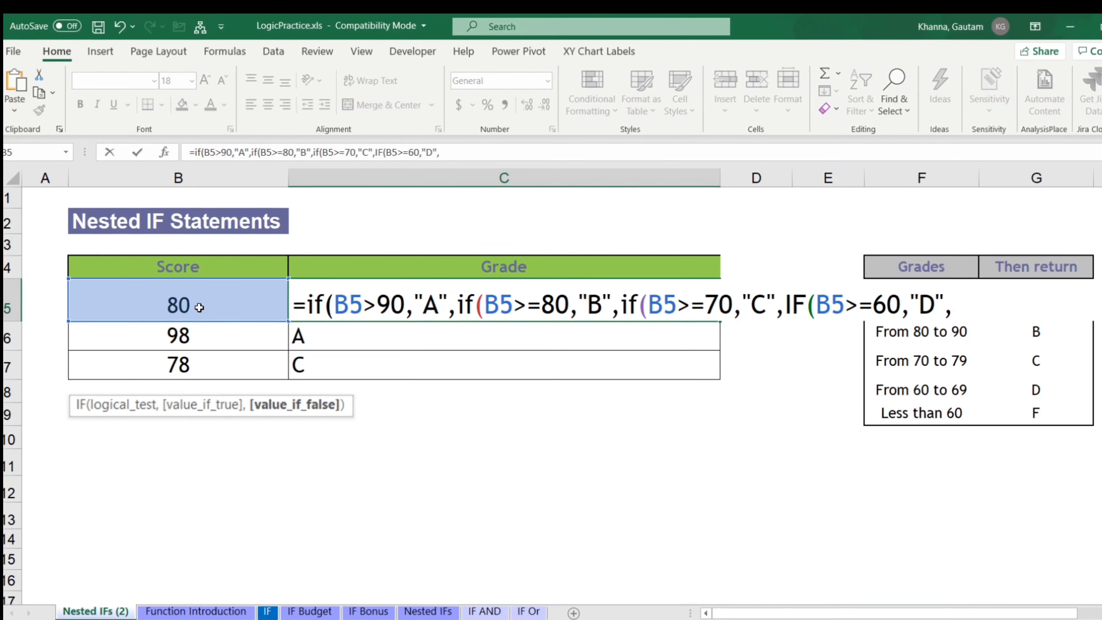
Step: Add a final nested IF with B5<60 returning "F" and enter the grade formula in C5
{"action": "type", "text": "if"}
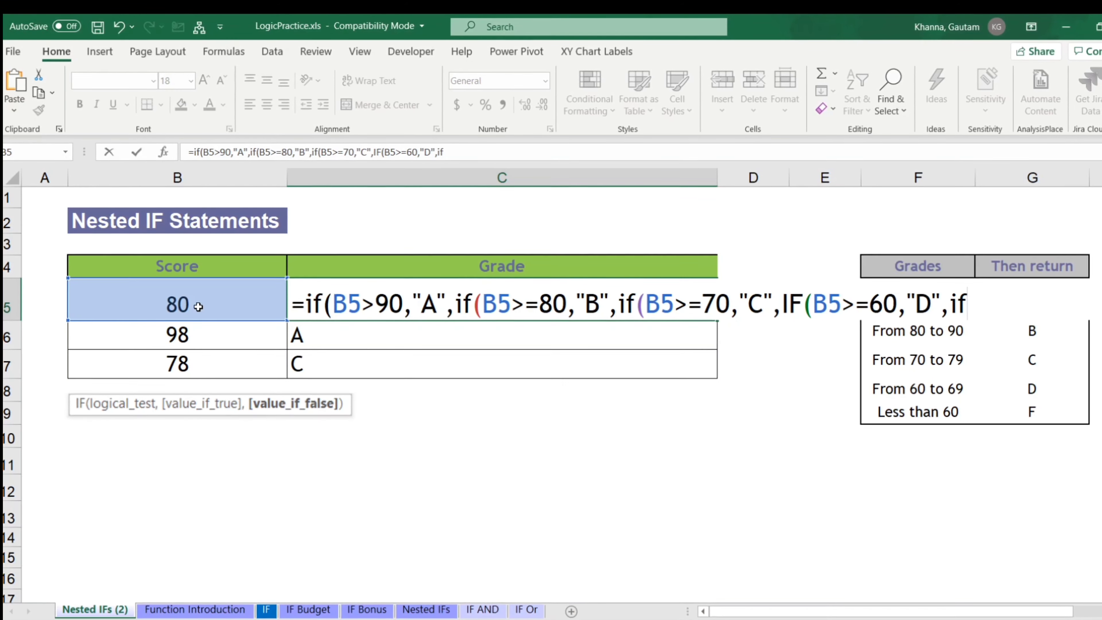
{"action": "type", "text": "("}
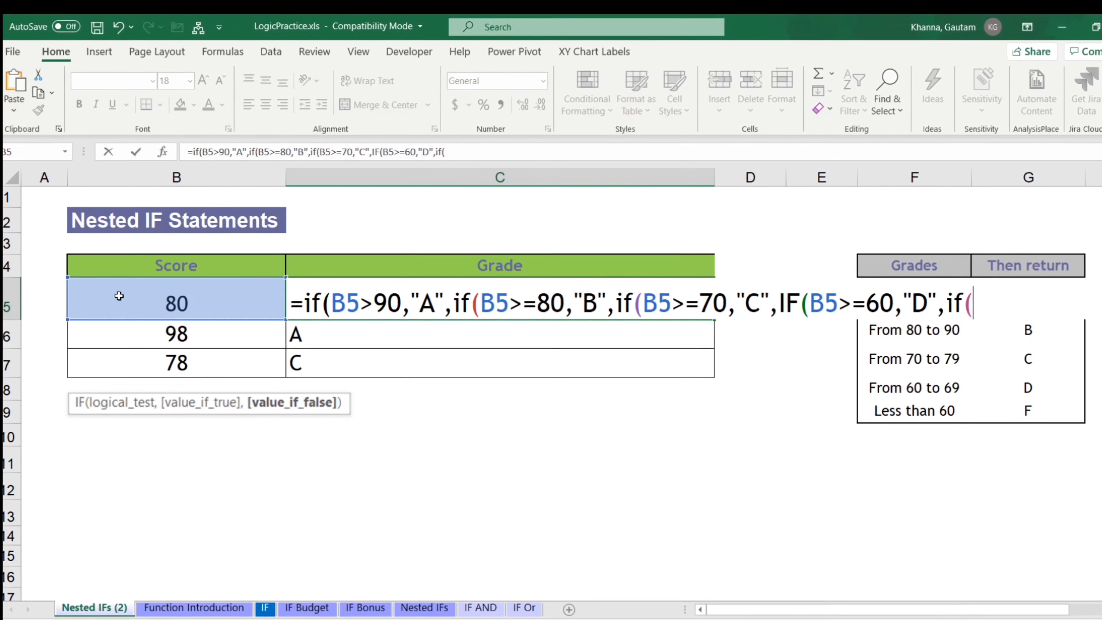
{"action": "left_click", "coordinate": [169, 302]}
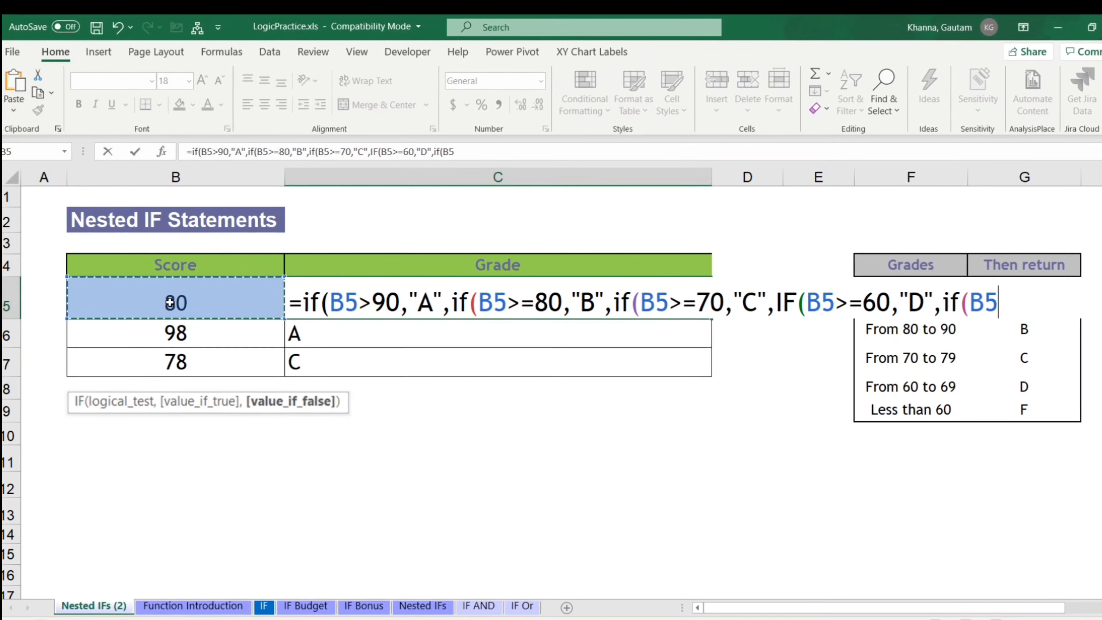
{"action": "type", "text": "<60,\"F"}
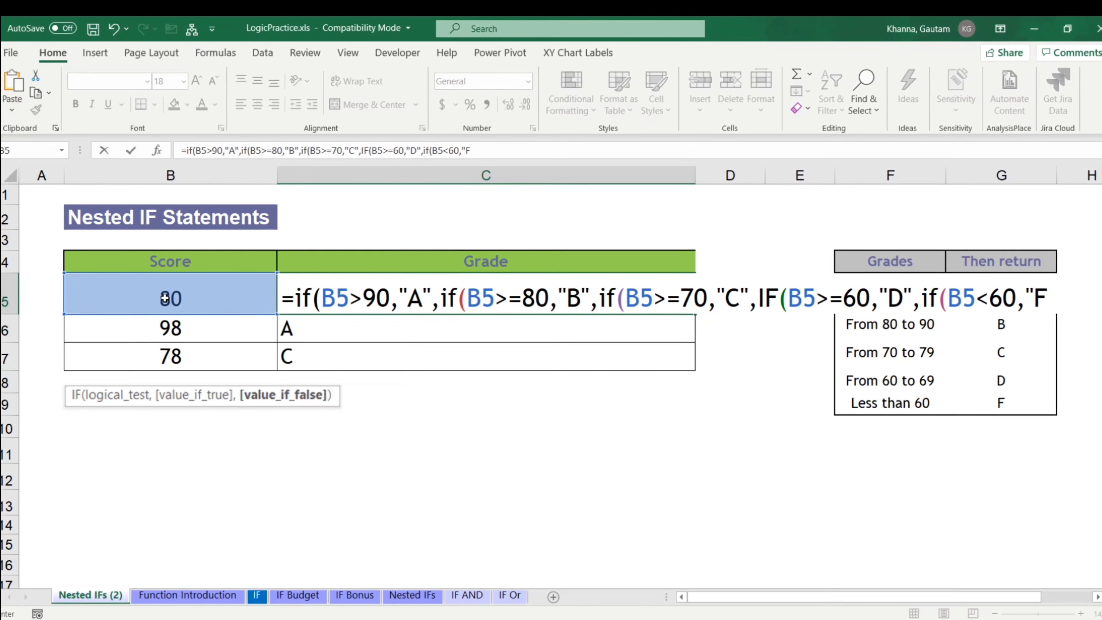
{"action": "type", "text": "\")"}
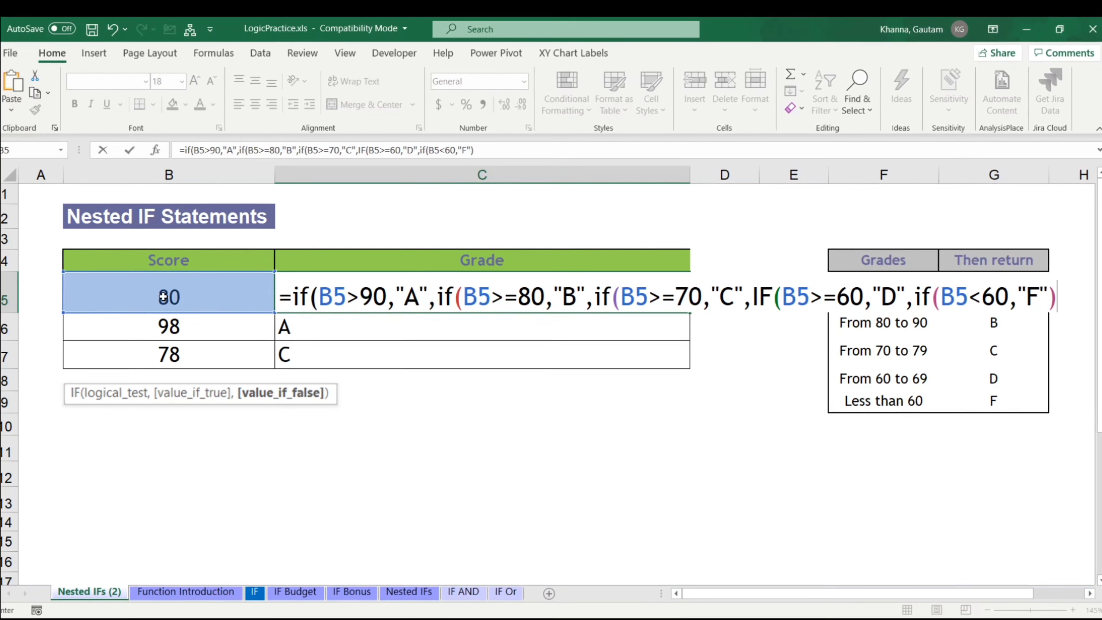
{"action": "key", "text": "Return"}
Step: Set the first score in B5 to 48 and select Grade cell C5 to check the formula's result
{"action": "left_click", "coordinate": [163, 296]}
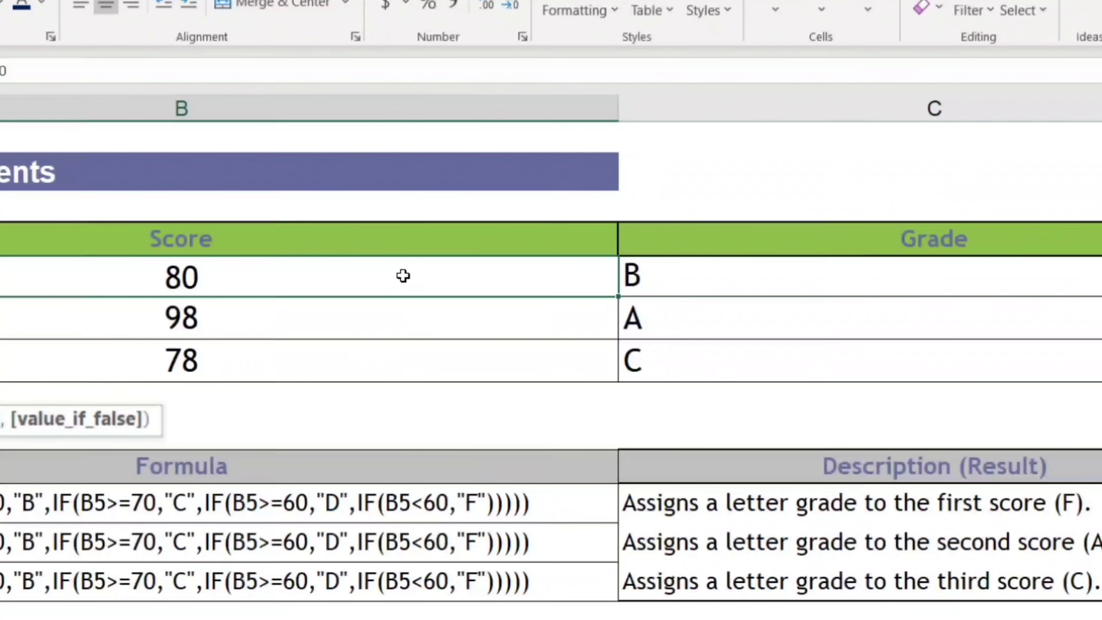
{"action": "left_click", "coordinate": [681, 283]}
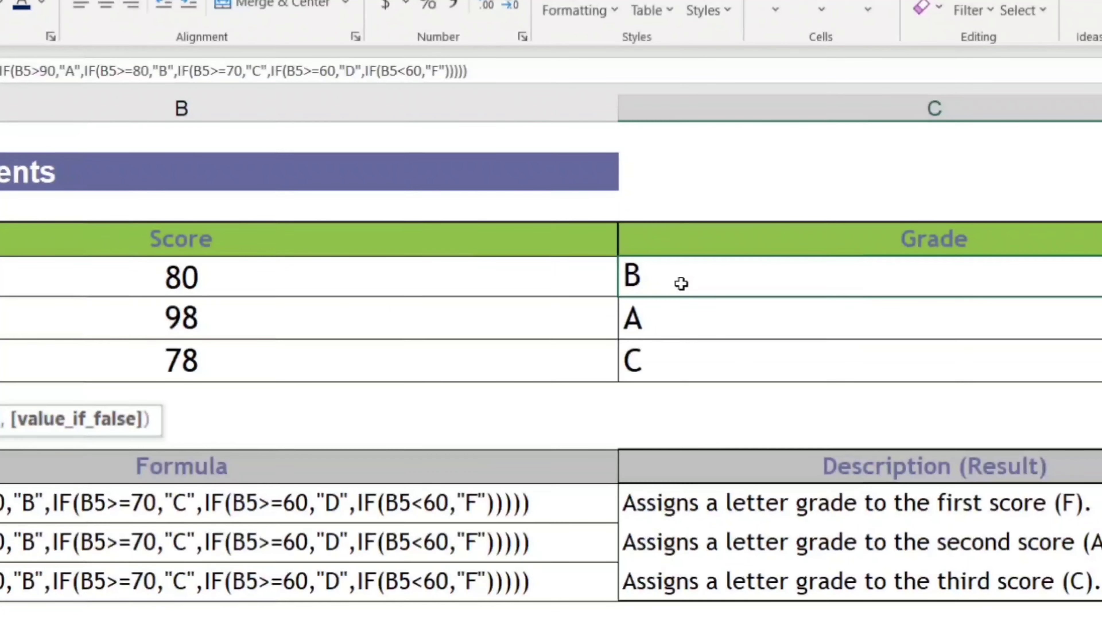
{"action": "left_click", "coordinate": [369, 276]}
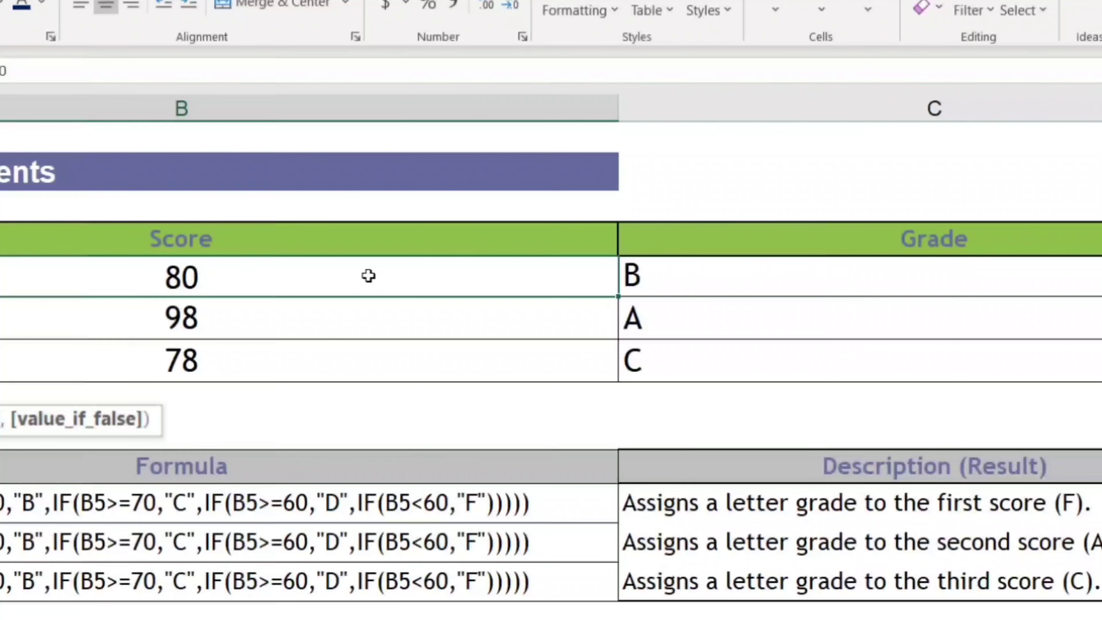
{"action": "type", "text": "8"}
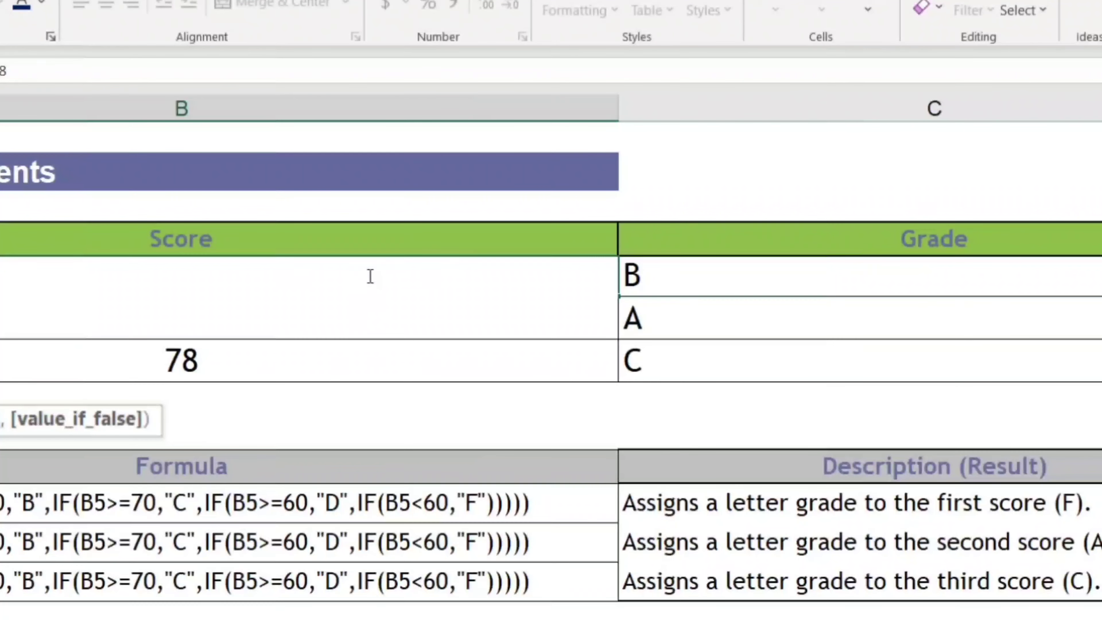
{"action": "key", "text": "Return"}
{"action": "key", "text": "Up"}
{"action": "key", "text": "Right"}
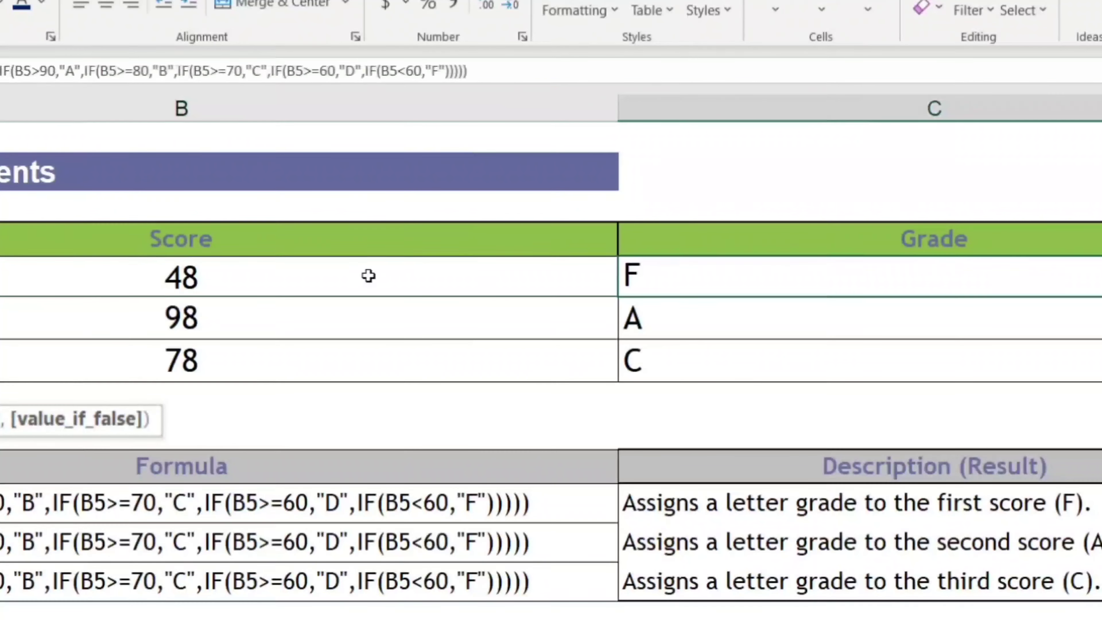
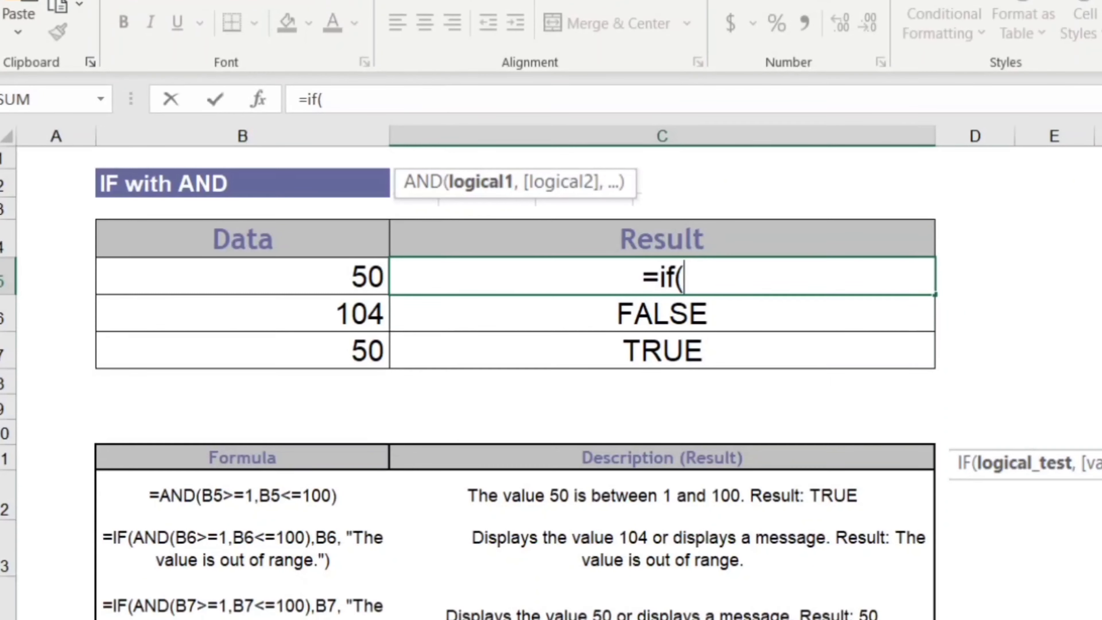
Step: On the IF with AND sheet, build the logical test of the C5 IF formula as AND with B5>=1 and B5<=100
{"action": "type", "text": "A"}
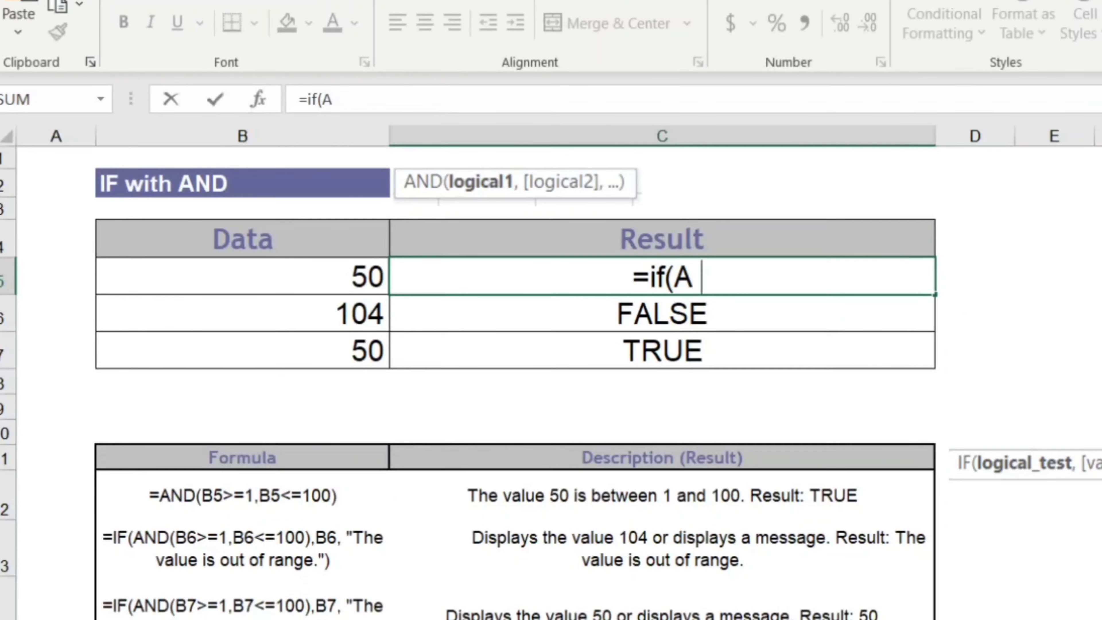
{"action": "type", "text": "nd"}
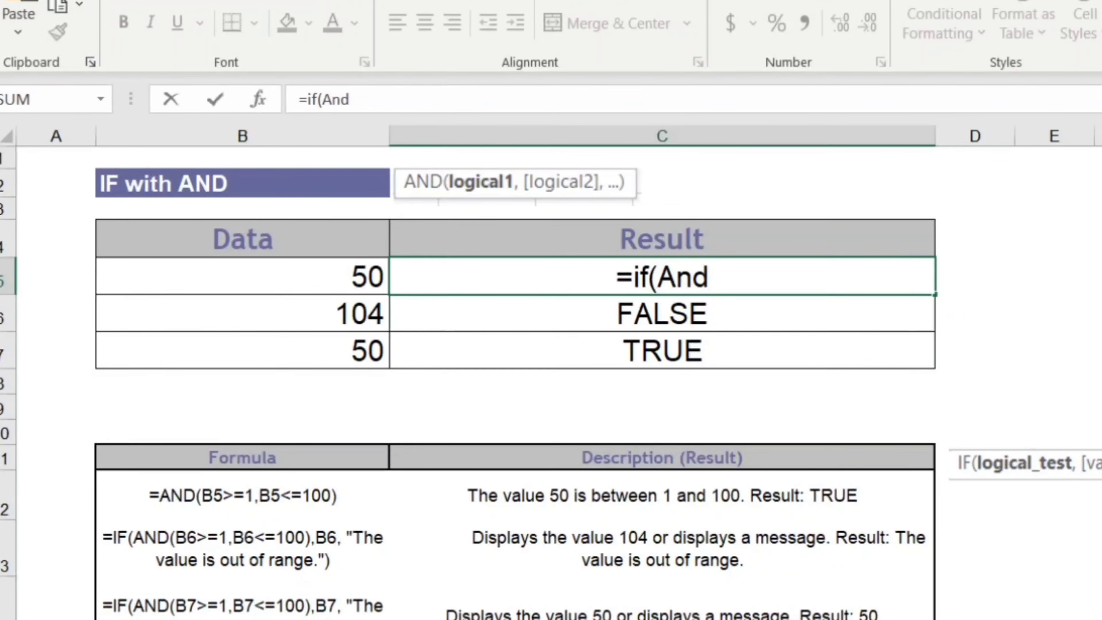
{"action": "type", "text": "("}
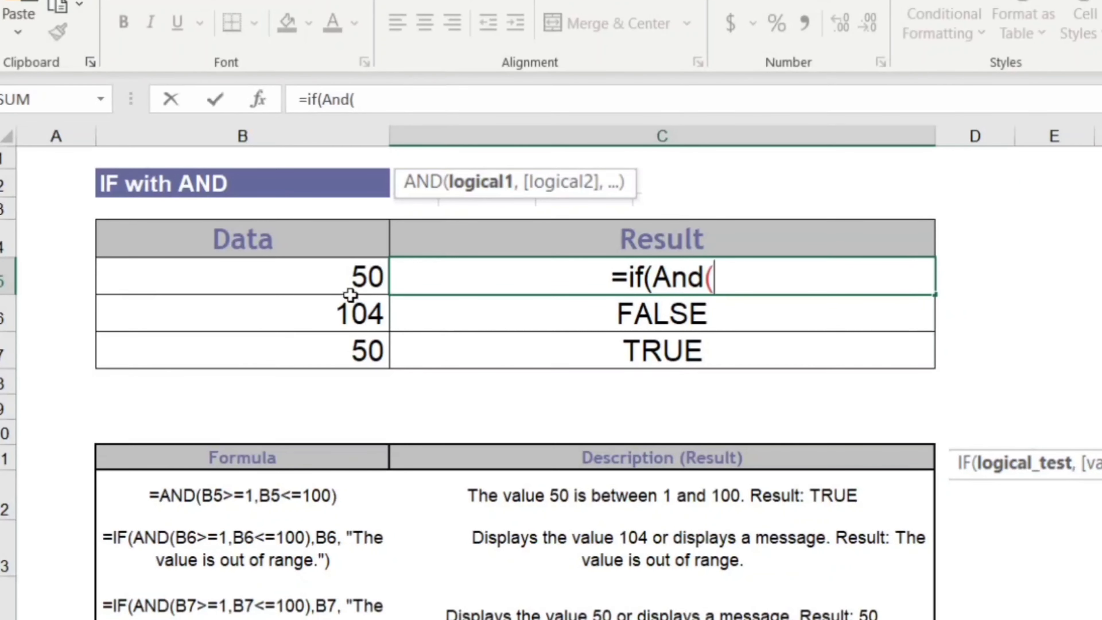
{"action": "left_click", "coordinate": [346, 285]}
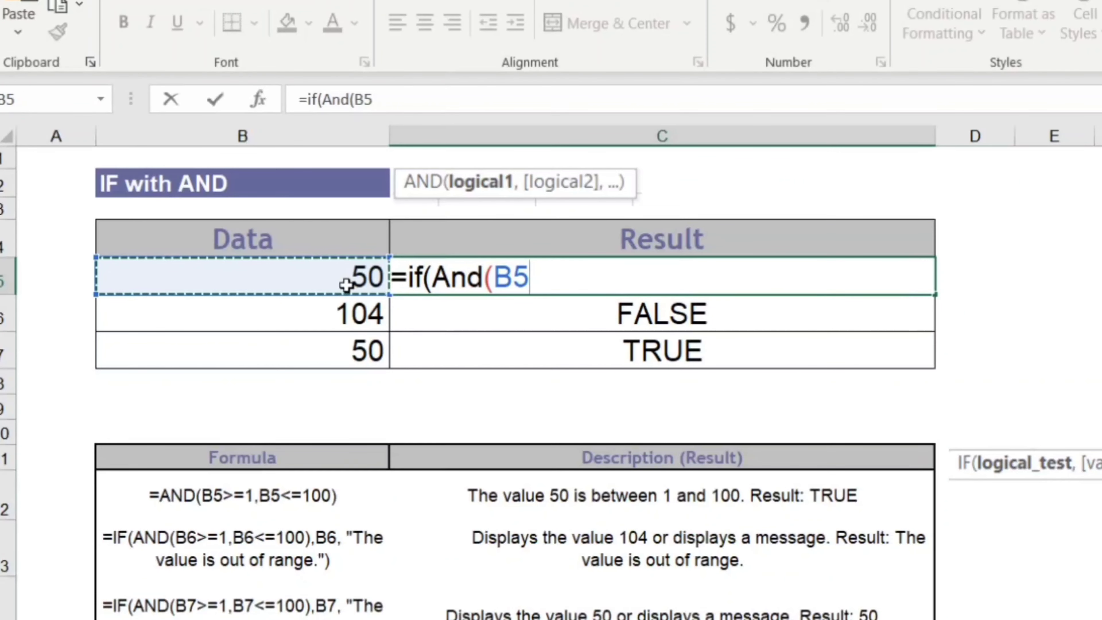
{"action": "type", "text": ">=1"}
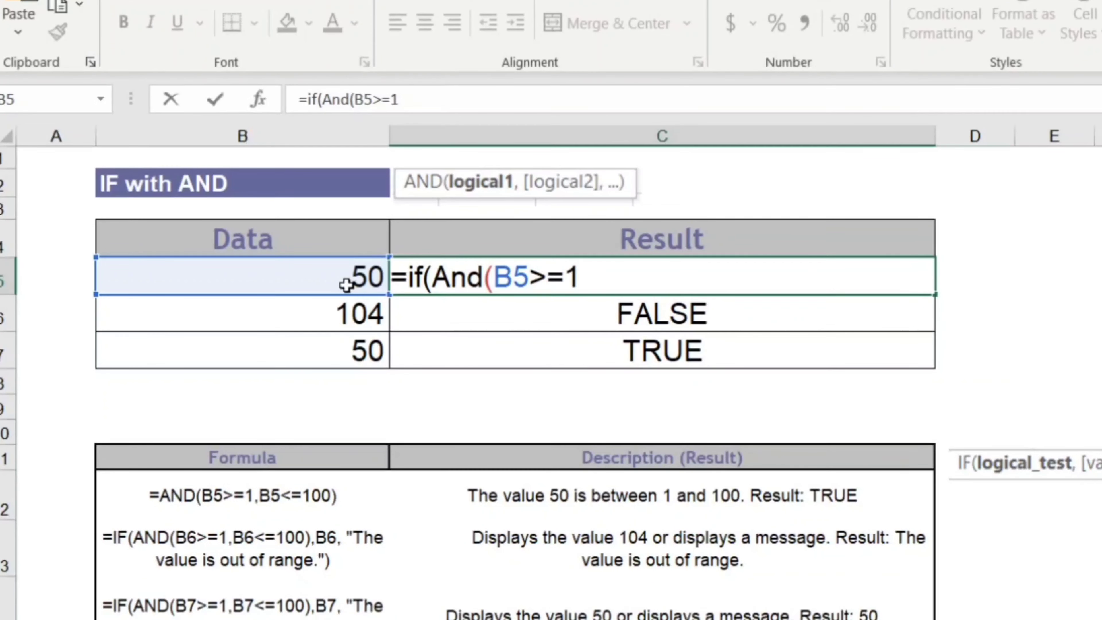
{"action": "type", "text": ","}
{"action": "left_click", "coordinate": [345, 284]}
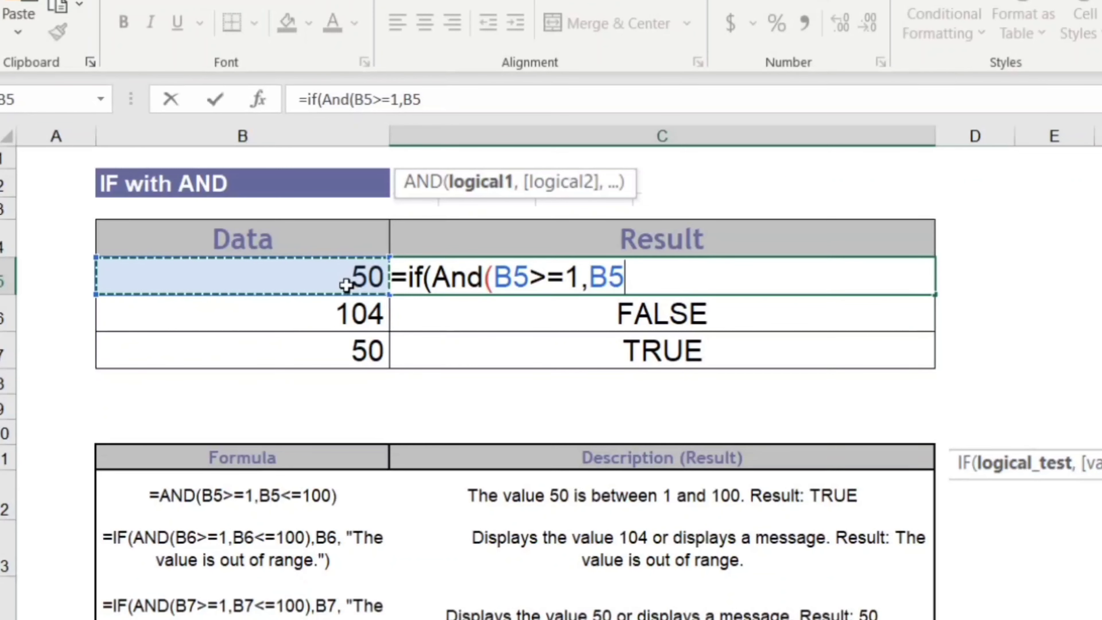
{"action": "type", "text": "<"}
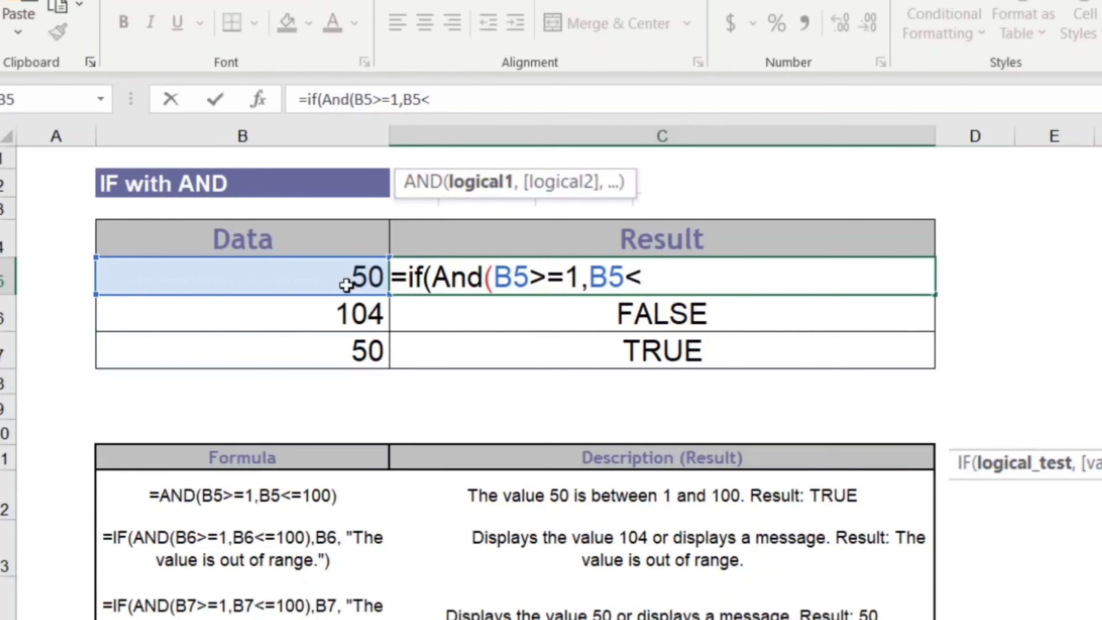
{"action": "type", "text": "=100"}
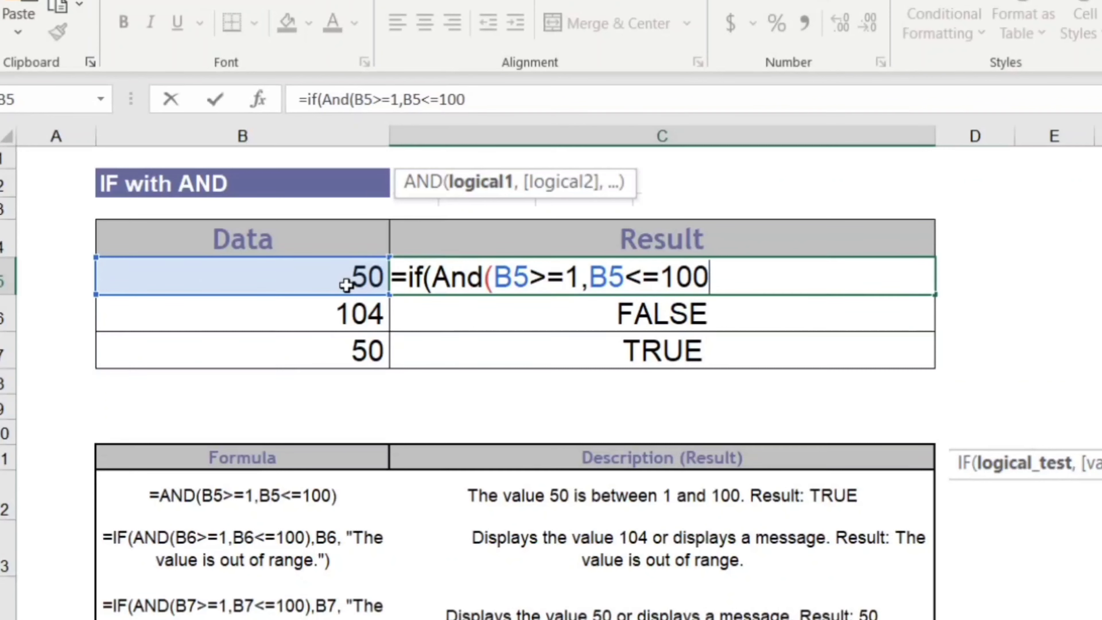
Step: Complete the C5 formula with B5 as the true value and " The value is out of range." as the false value, and enter it
{"action": "type", "text": "),"}
{"action": "left_click", "coordinate": [268, 269]}
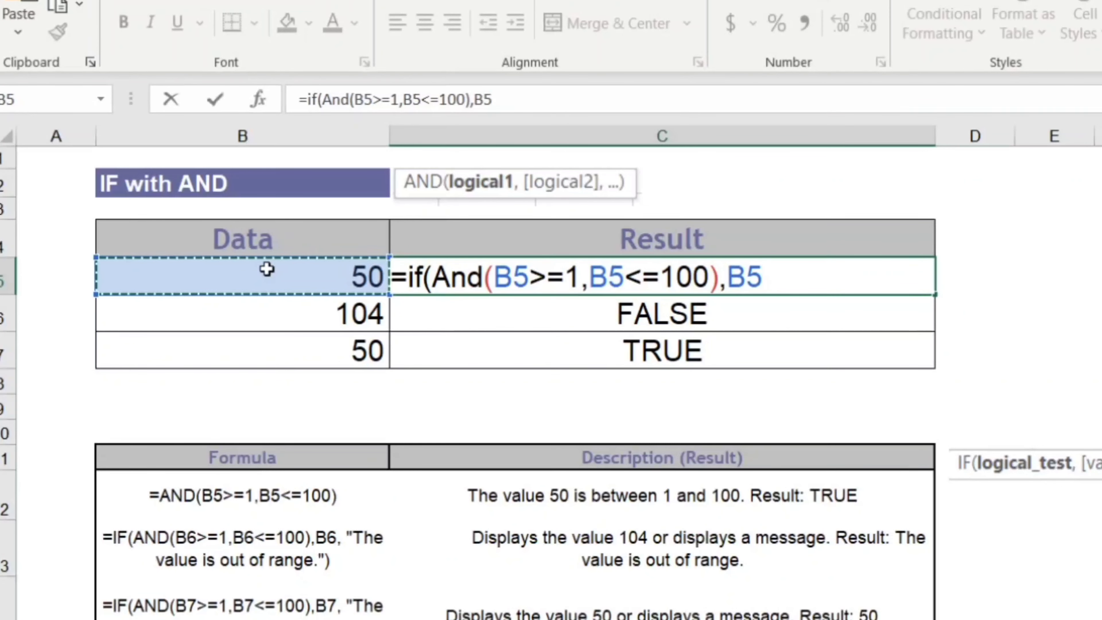
{"action": "type", "text": ",\" The value is out of range."}
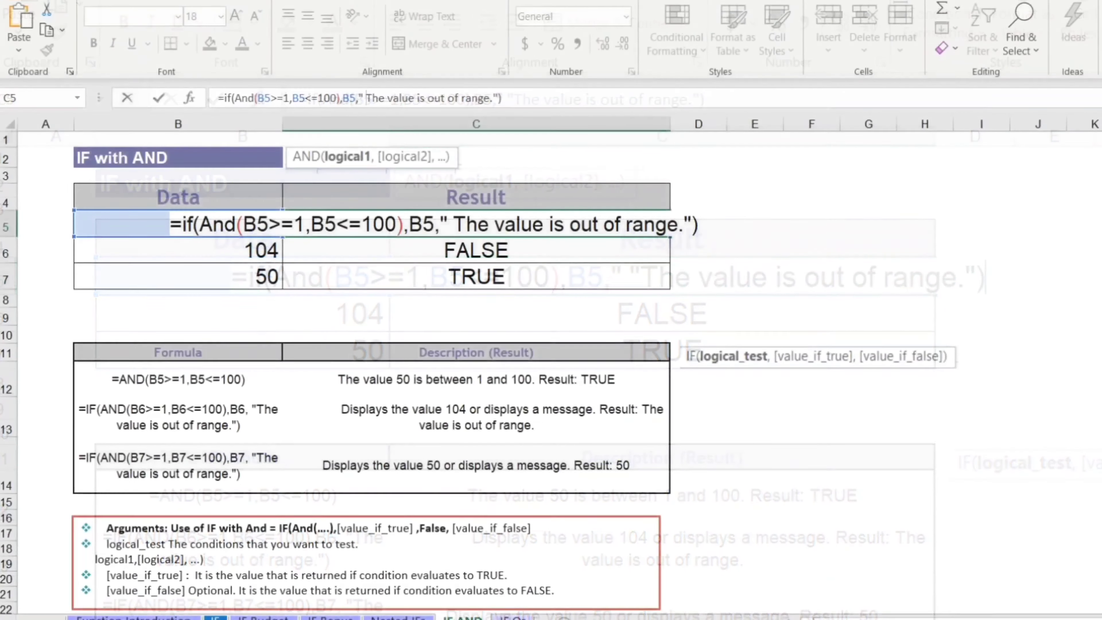
{"action": "key", "text": "Return"}
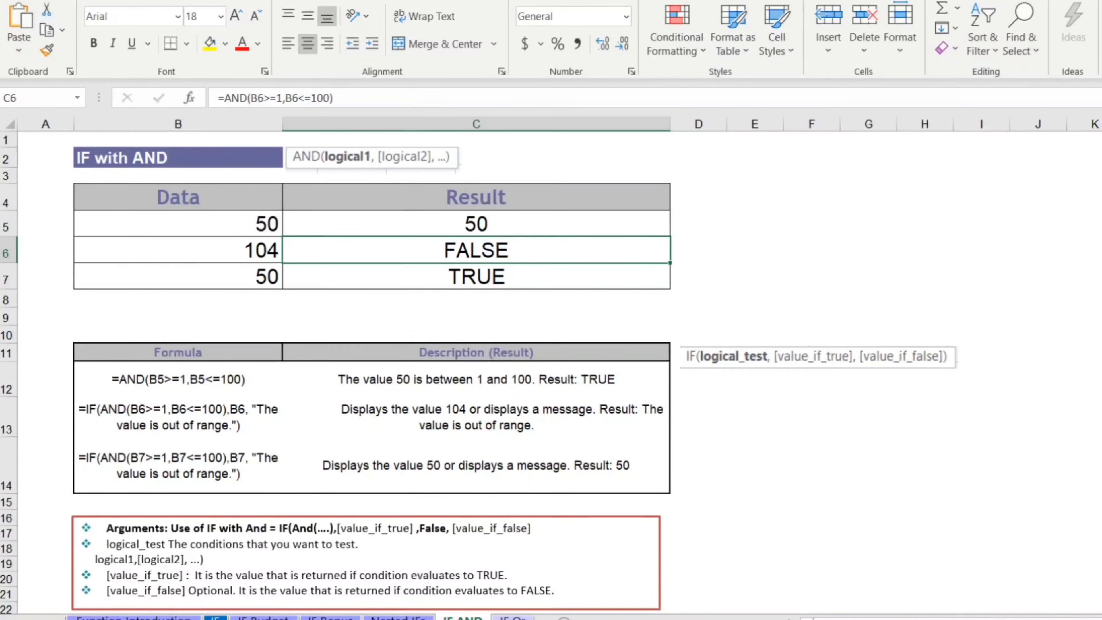
{"action": "left_click", "coordinate": [475, 224]}
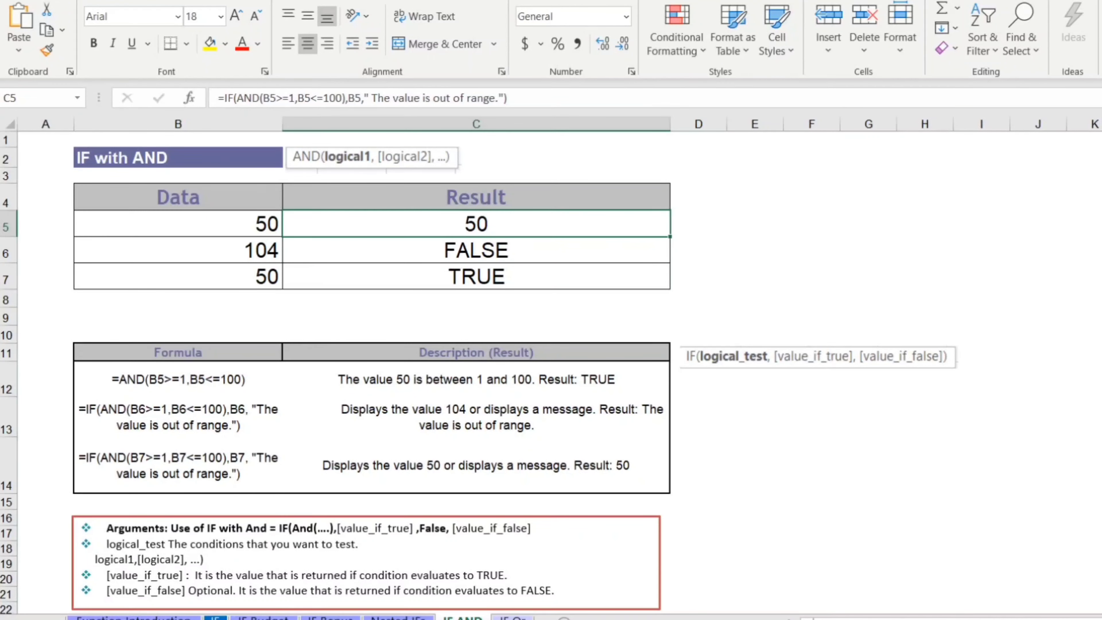
Step: Fill the C5 formula down through C7 and select B6 and C6 to check the out-of-range case
{"action": "double_click", "coordinate": [672, 236]}
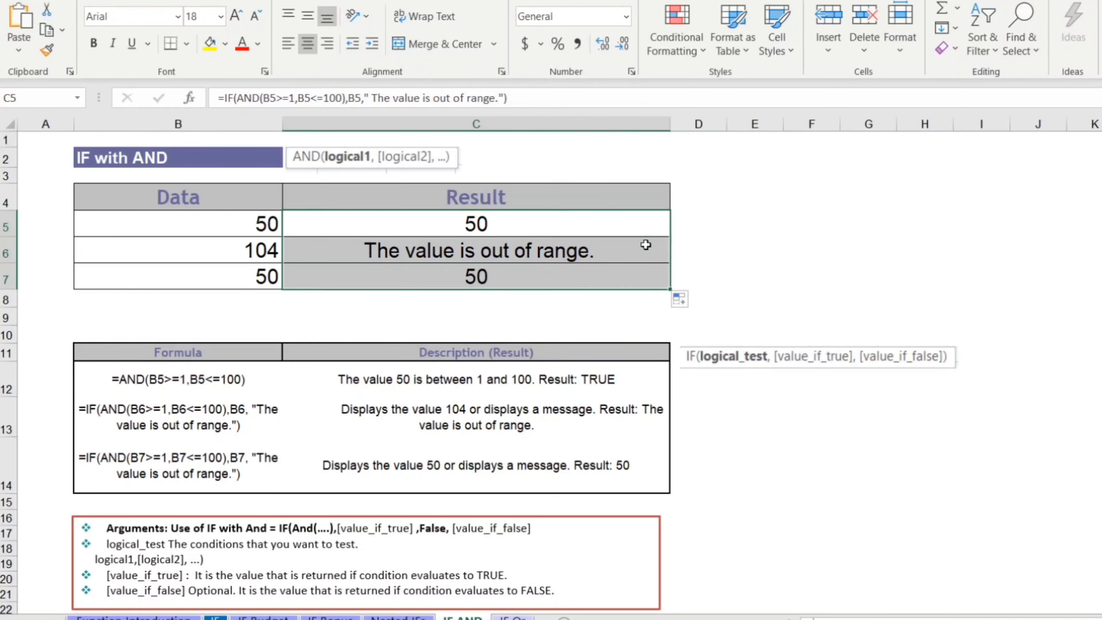
{"action": "left_click", "coordinate": [204, 256]}
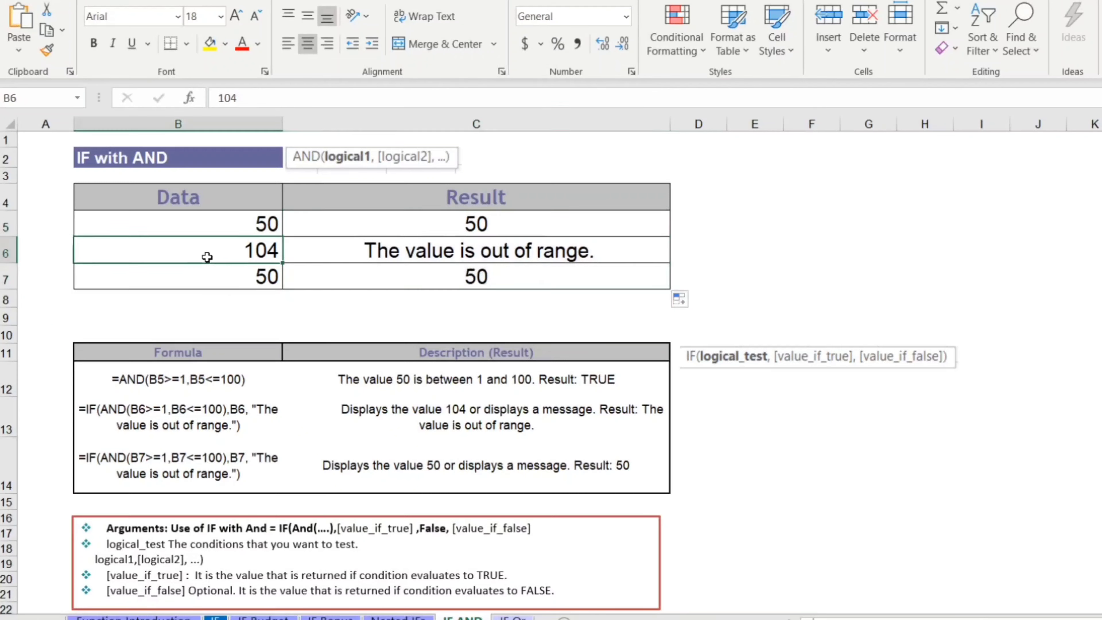
{"action": "left_click", "coordinate": [401, 245]}
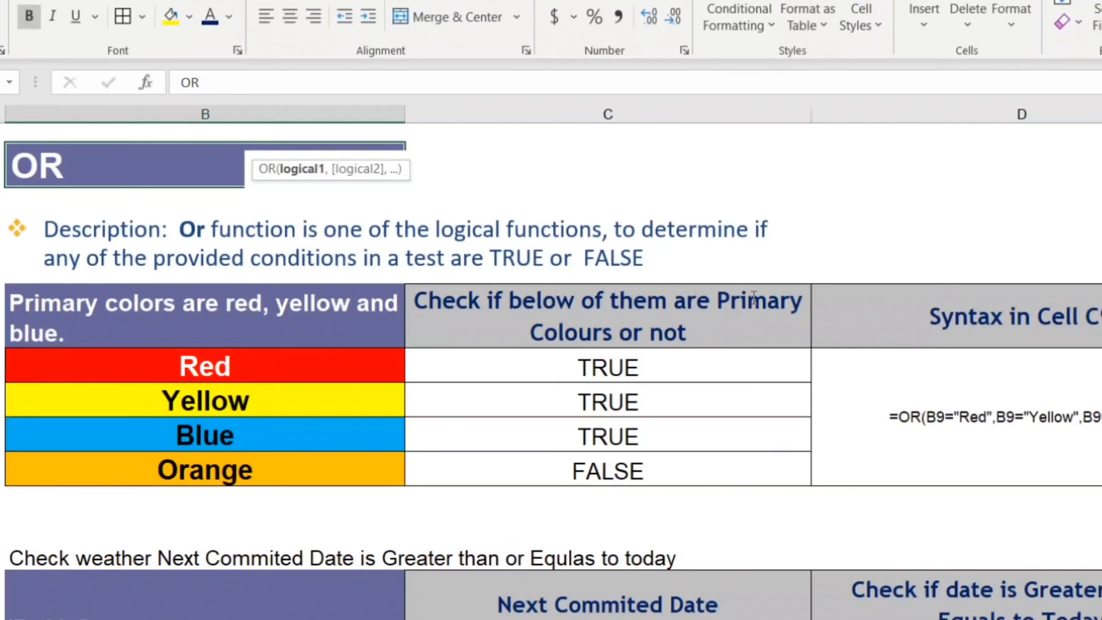
Step: On the OR example, start a new OR formula in C9 with the first condition B9="Red"
{"action": "left_click", "coordinate": [688, 365]}
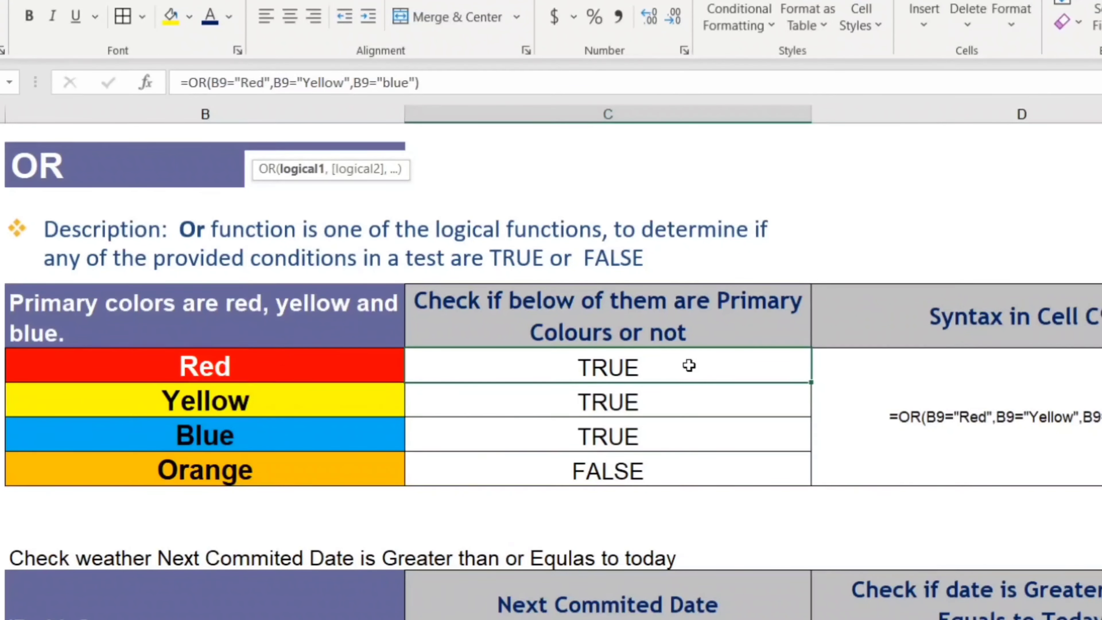
{"action": "type", "text": "="}
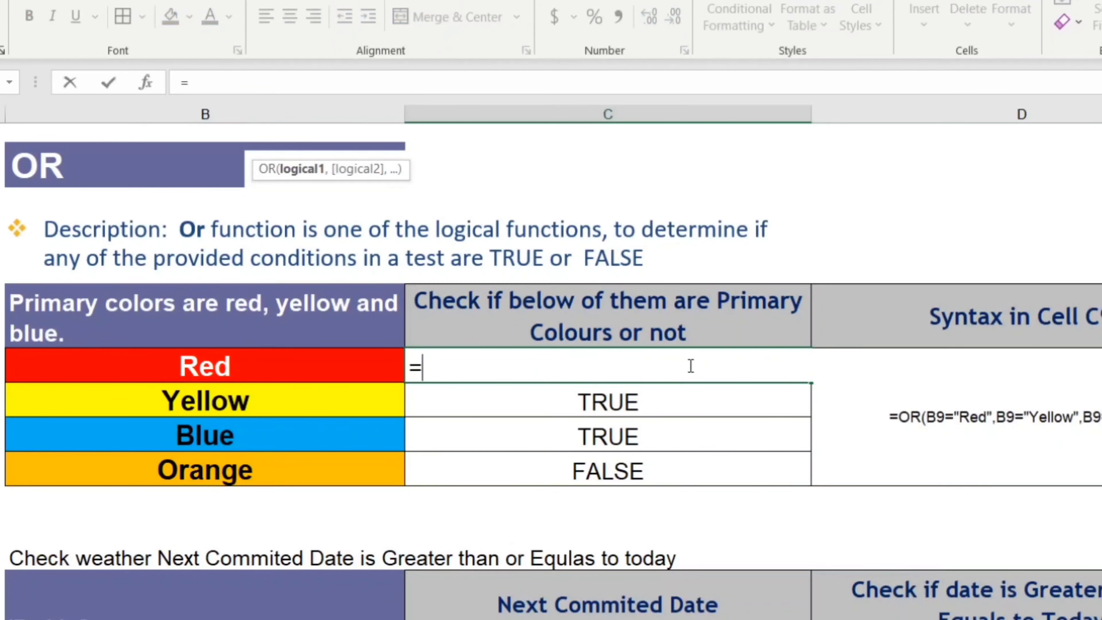
{"action": "type", "text": "Or("}
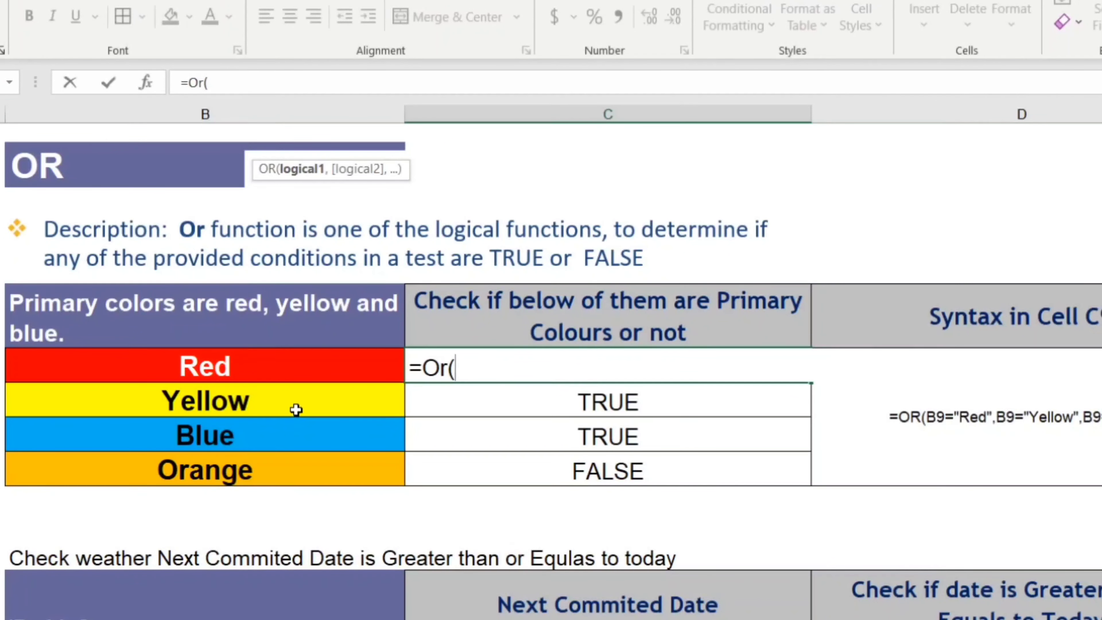
{"action": "left_click", "coordinate": [280, 367]}
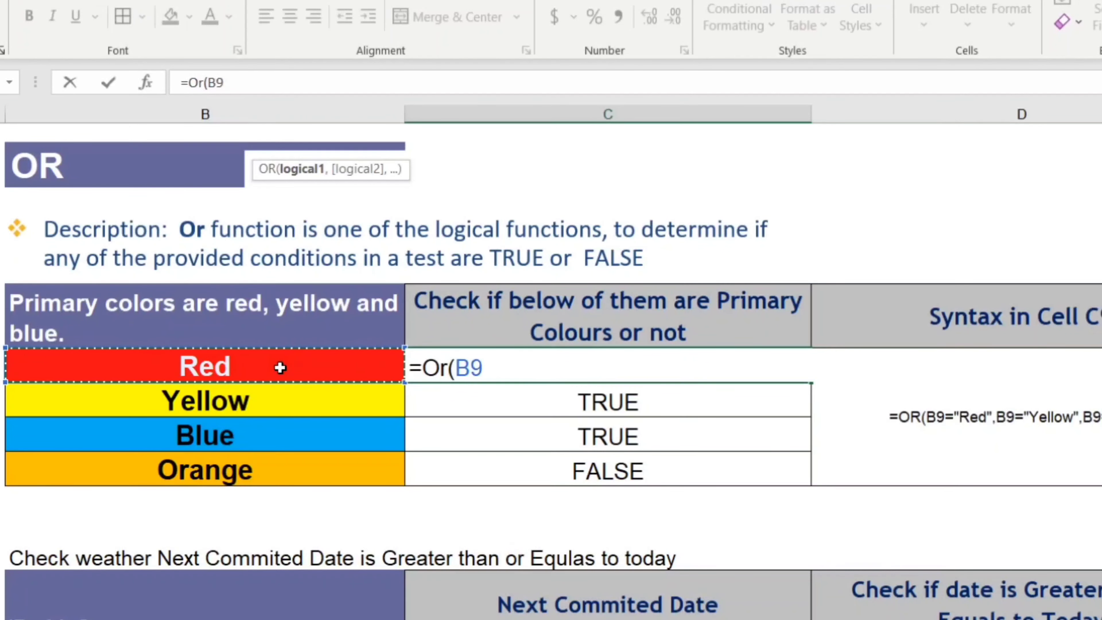
{"action": "type", "text": "+"}
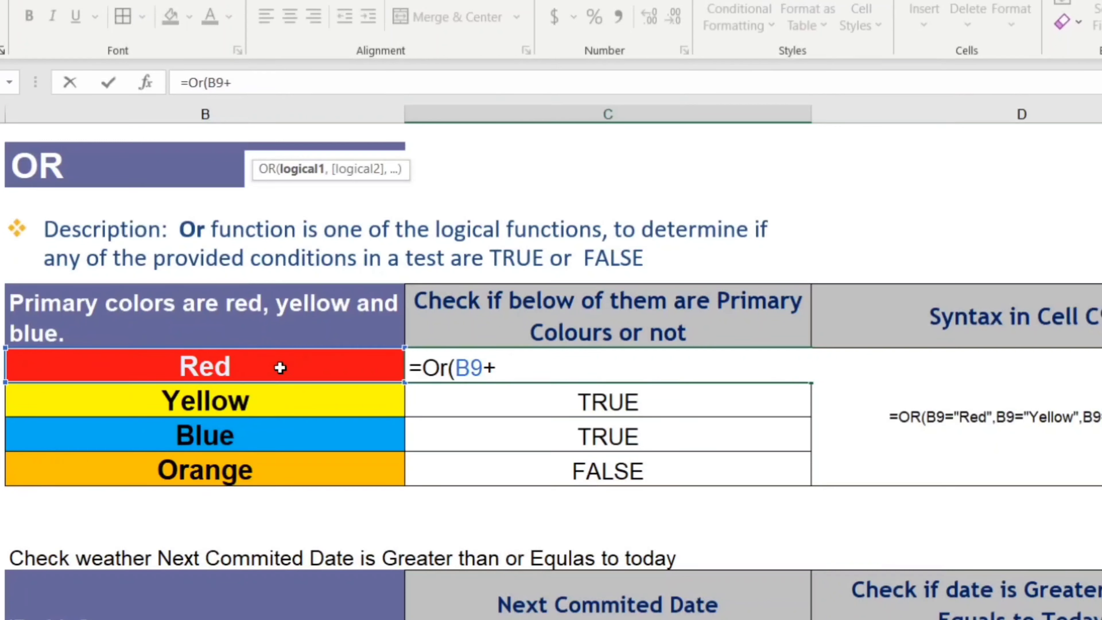
{"action": "key", "text": "BackSpace"}
{"action": "type", "text": "=\"Red\""}
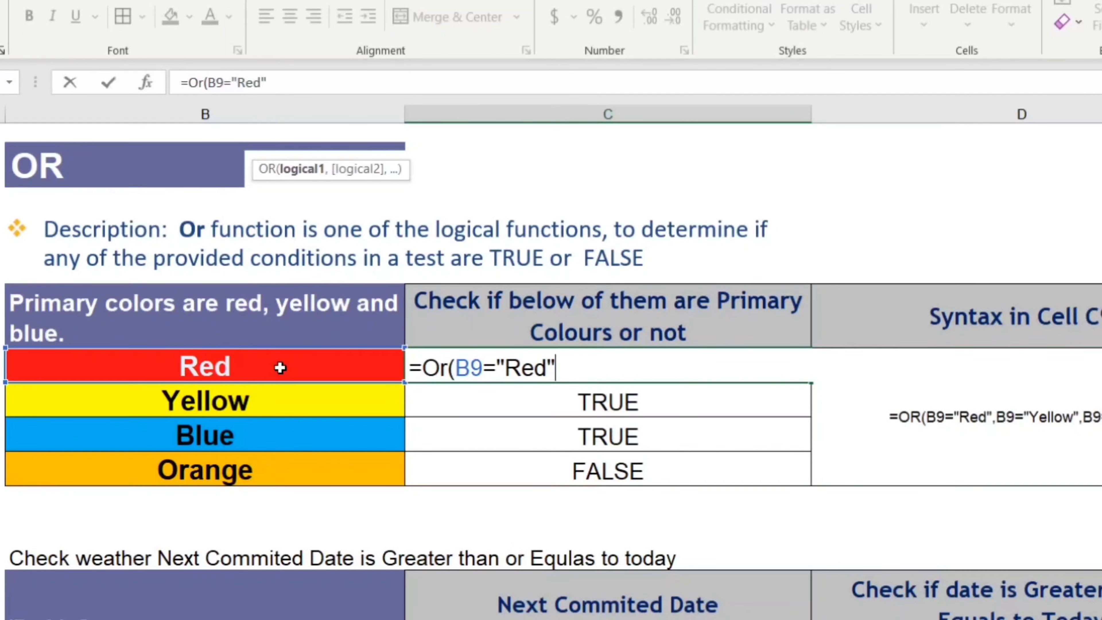
Step: Add the conditions B9="Yellow" and B9="Blue" to the OR formula and enter it in C9
{"action": "type", "text": ","}
{"action": "left_click", "coordinate": [280, 368]}
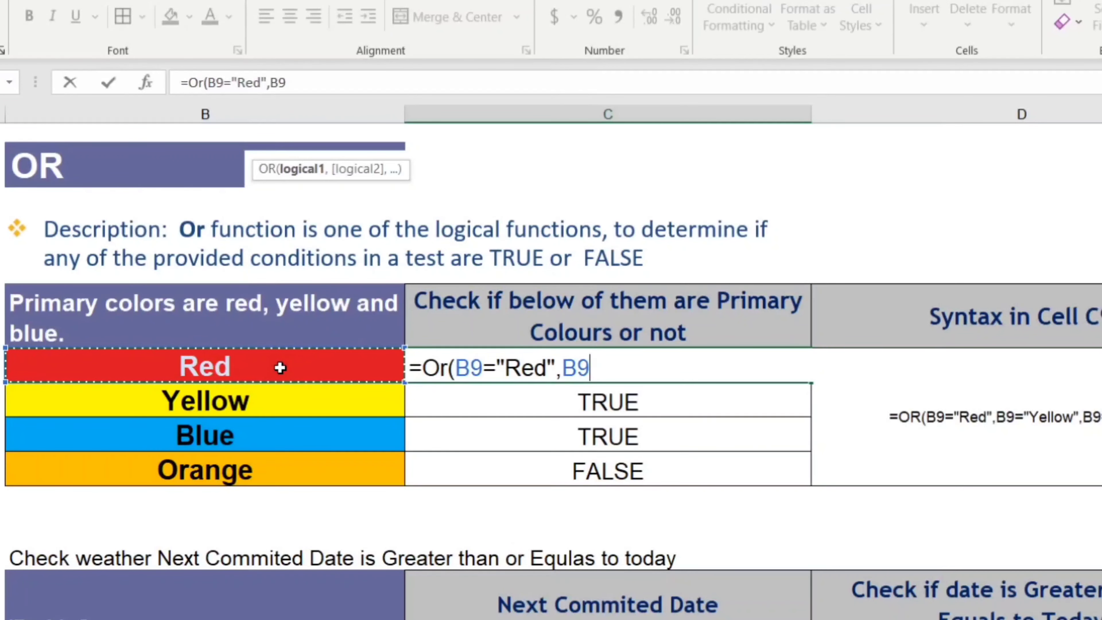
{"action": "type", "text": "="}
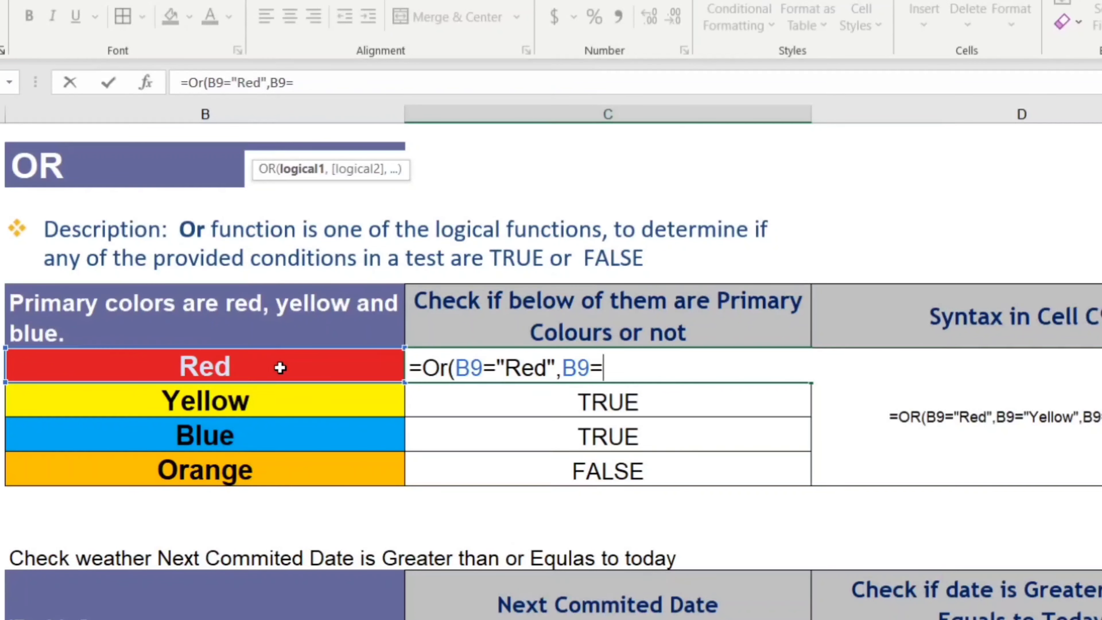
{"action": "type", "text": "\"Yellow"}
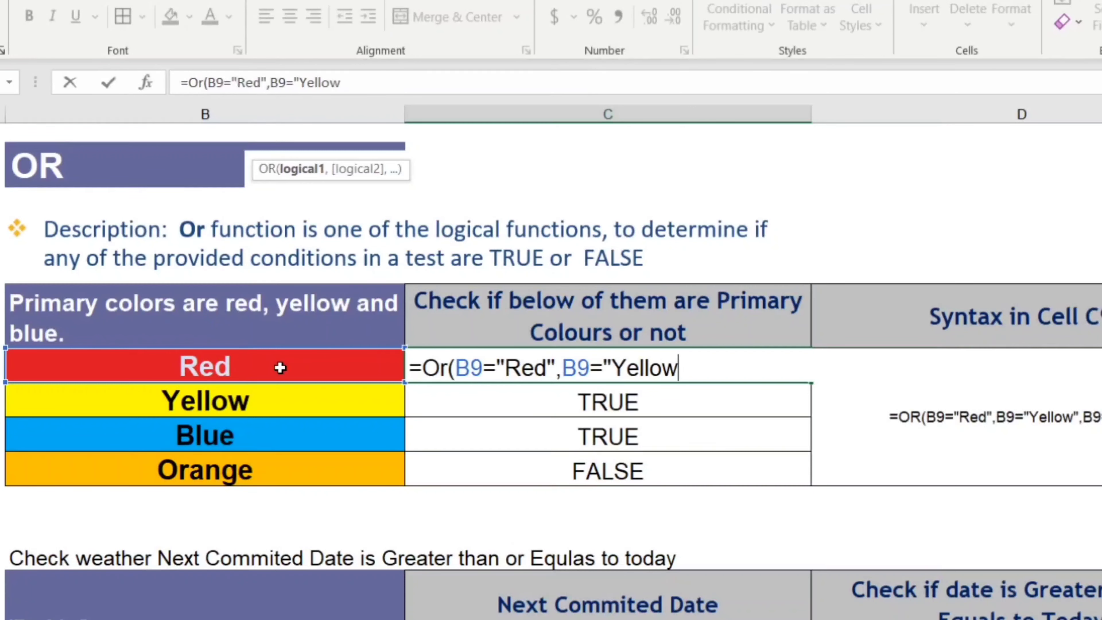
{"action": "type", "text": "\","}
{"action": "left_click", "coordinate": [280, 368]}
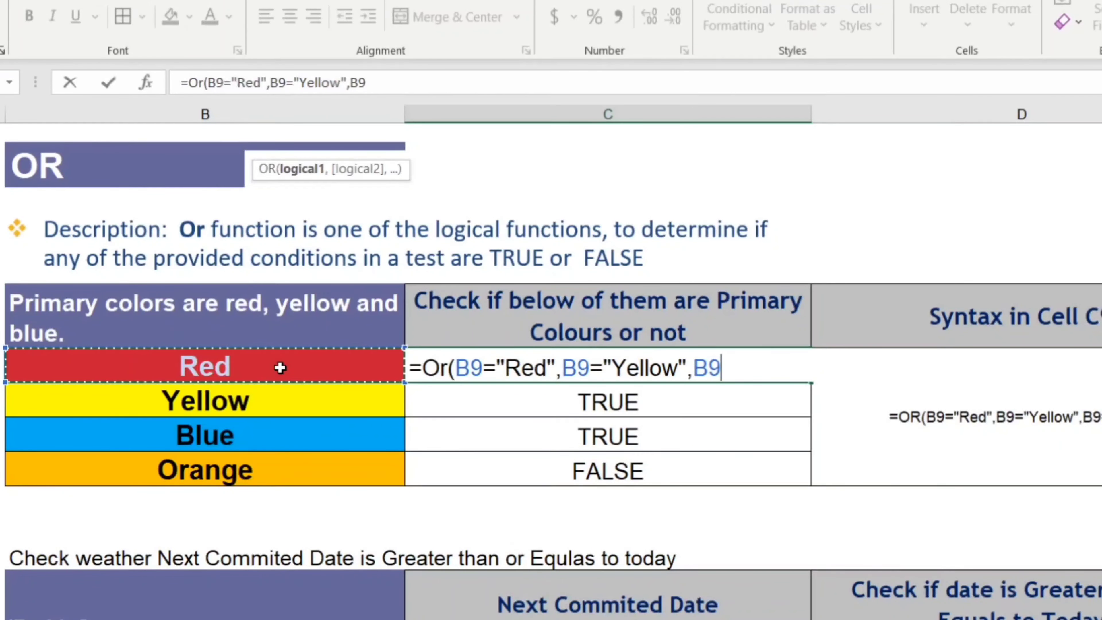
{"action": "type", "text": "=\"Blue\")"}
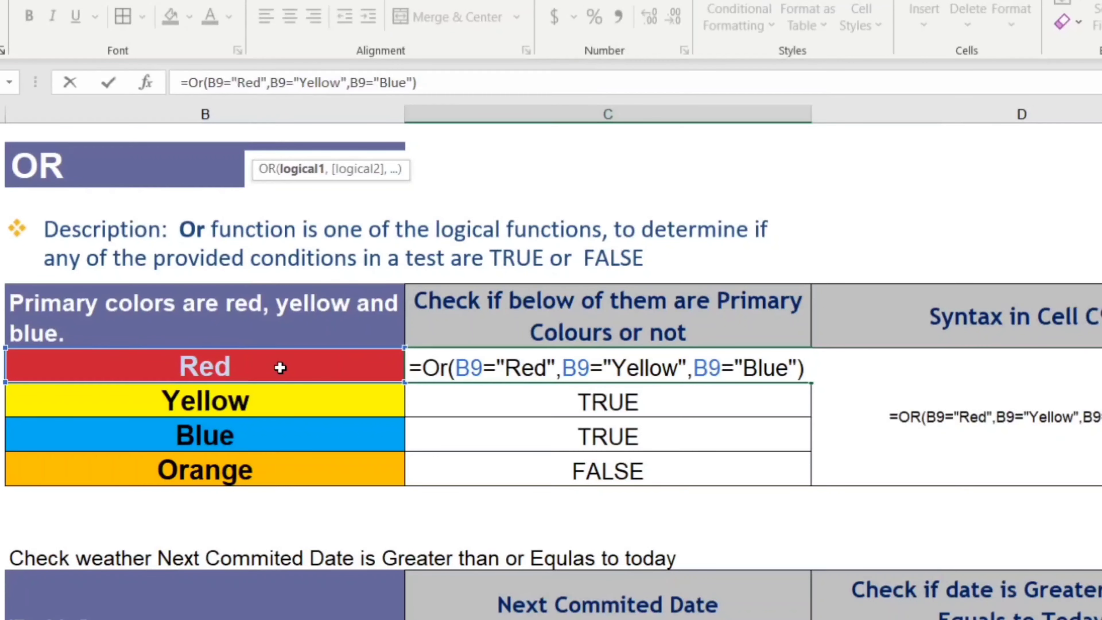
{"action": "key", "text": "Return"}
{"action": "key", "text": "Up"}
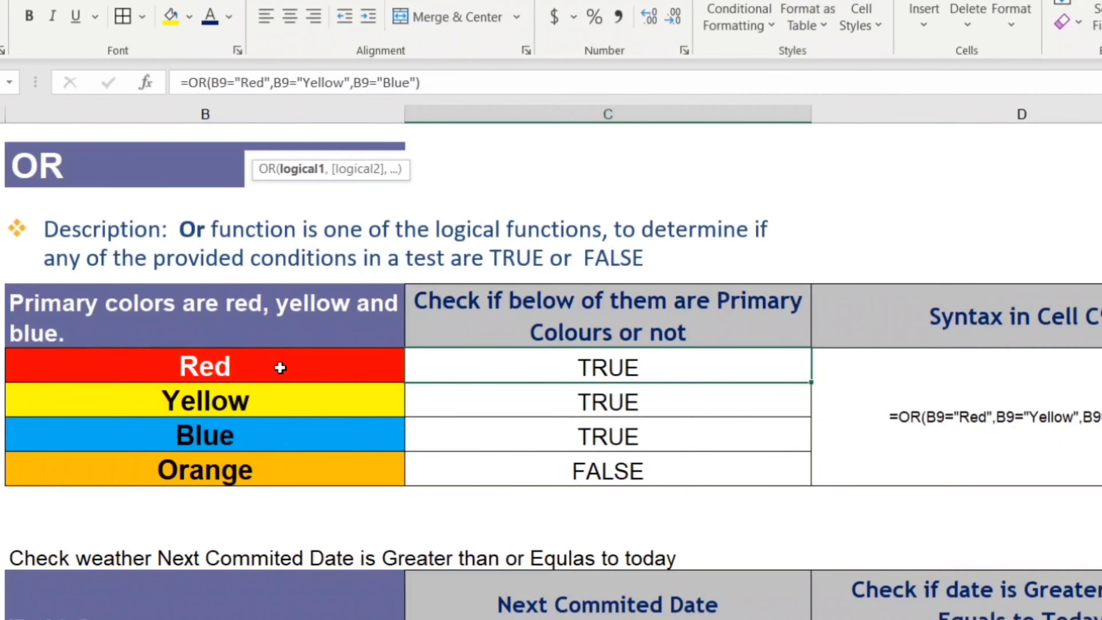
Step: Copy the C9 OR formula down through C12 and select the Orange row's cells to check its result
{"action": "key", "text": "ctrl+c"}
{"action": "key", "text": "shift+Down"}
{"action": "key", "text": "shift+Down"}
{"action": "key", "text": "shift+Down"}
{"action": "key", "text": "Escape"}
{"action": "key", "text": "Down"}
{"action": "key", "text": "Up"}
{"action": "left_click", "coordinate": [287, 468]}
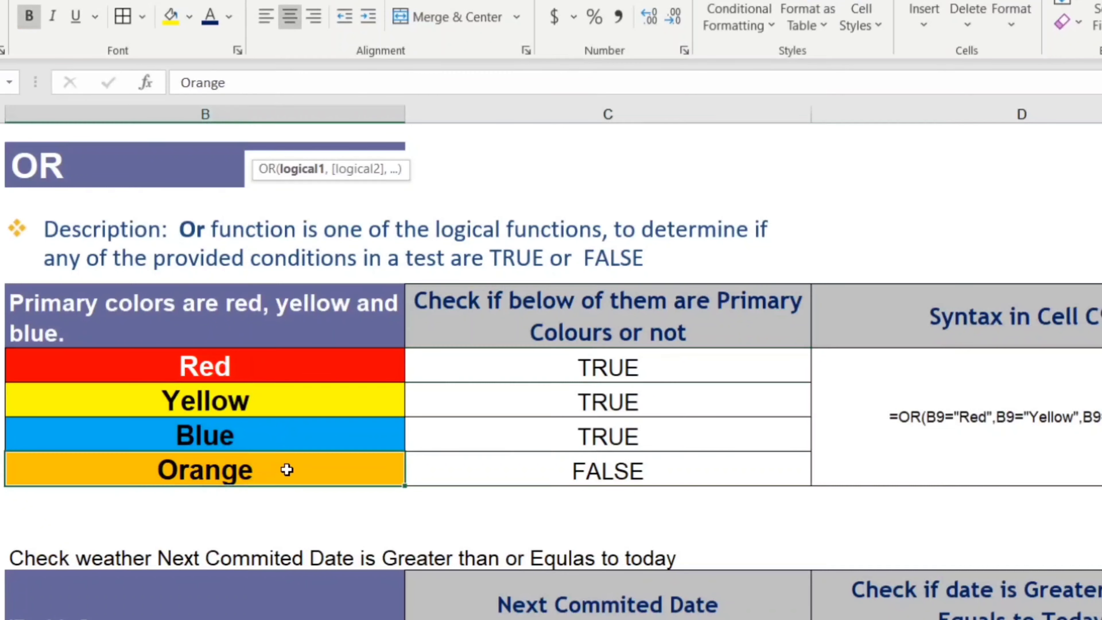
{"action": "left_click", "coordinate": [438, 466]}
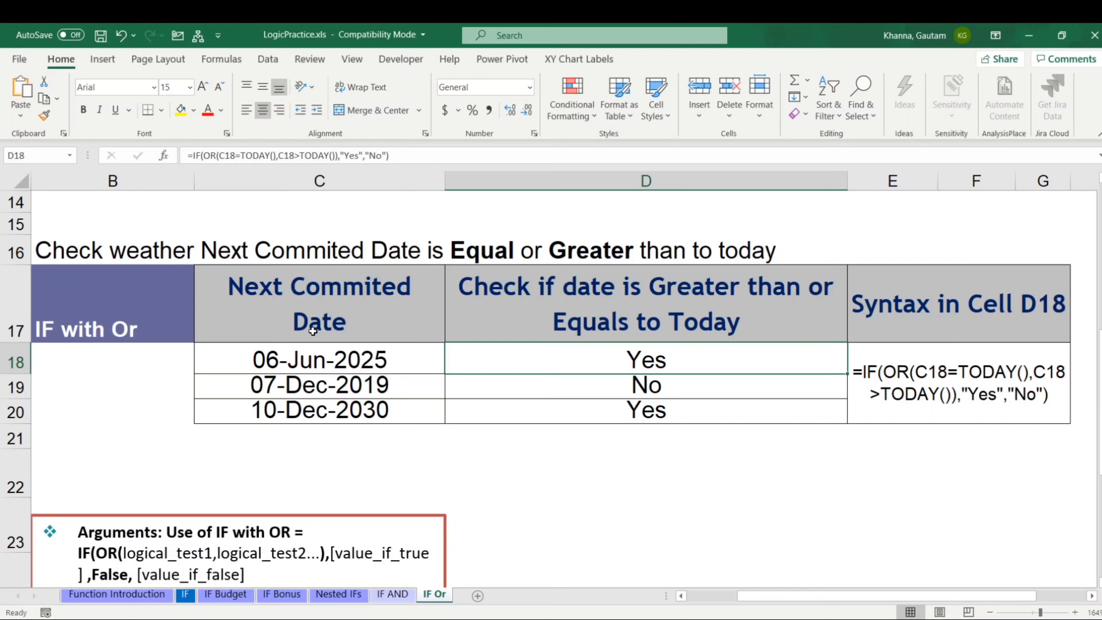
Step: In D18 of the IF with Or table, start an IF formula containing OR with the first condition C18=TODAY()
{"action": "type", "text": "=if"}
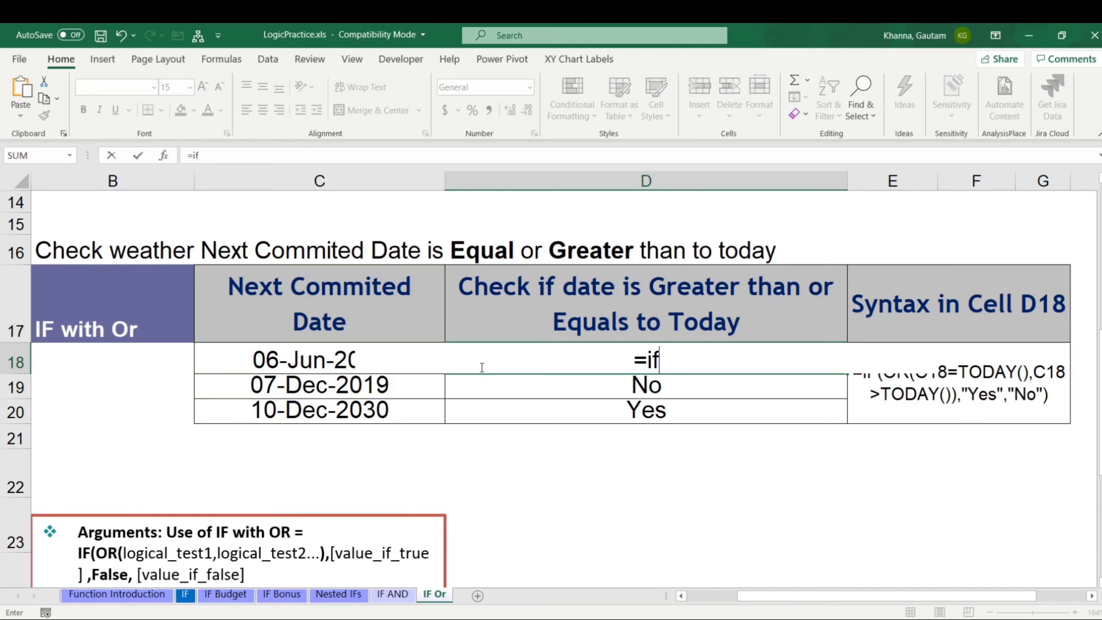
{"action": "type", "text": "(or"}
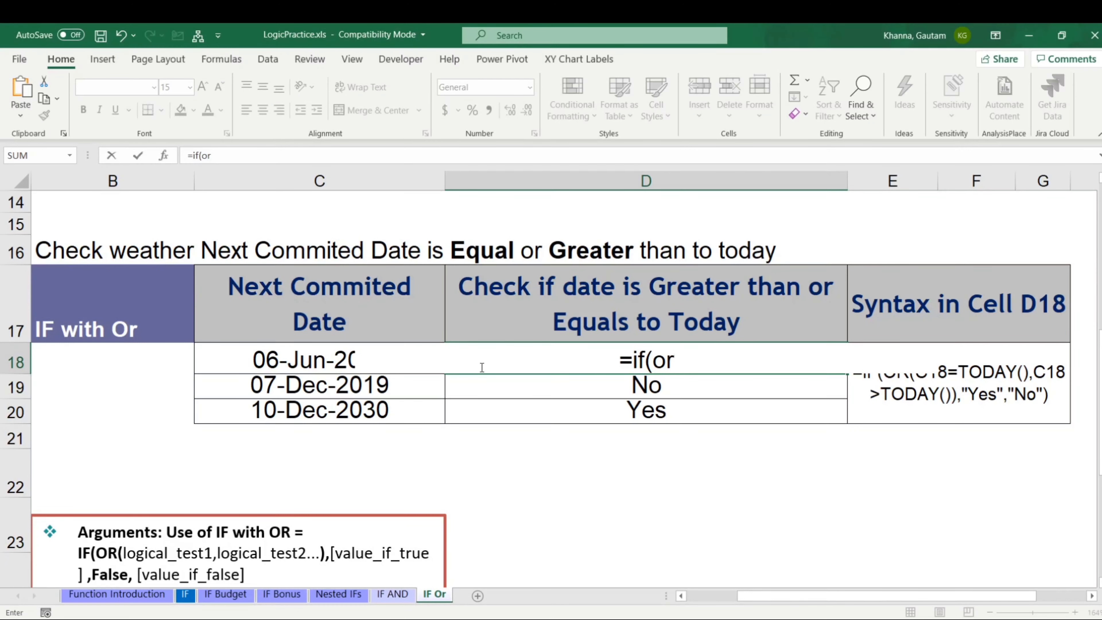
{"action": "type", "text": "("}
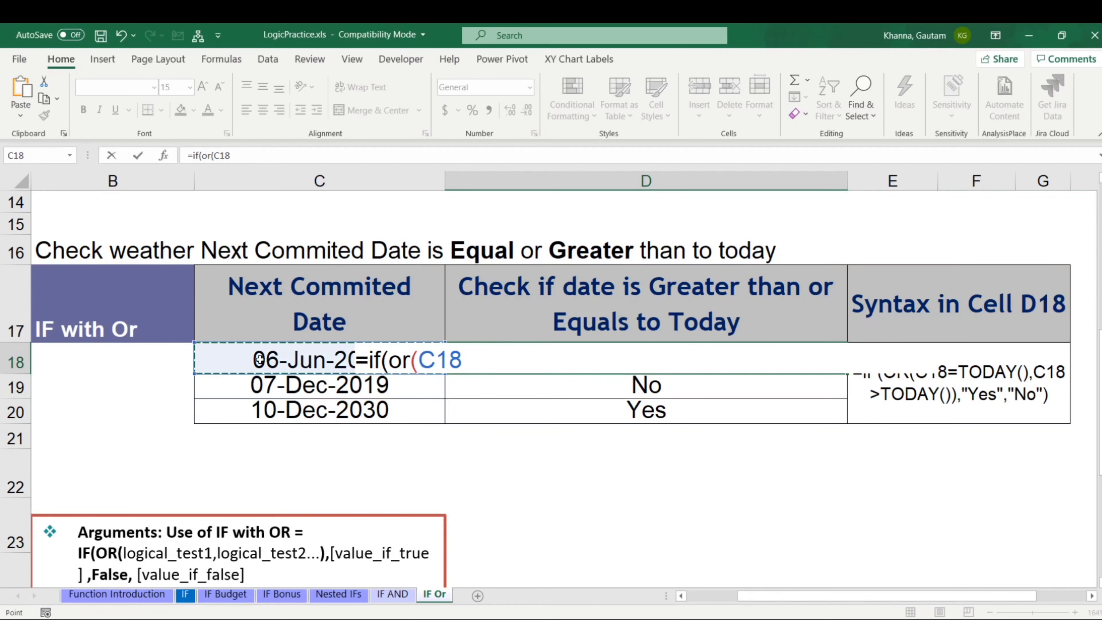
{"action": "type", "text": "=To"}
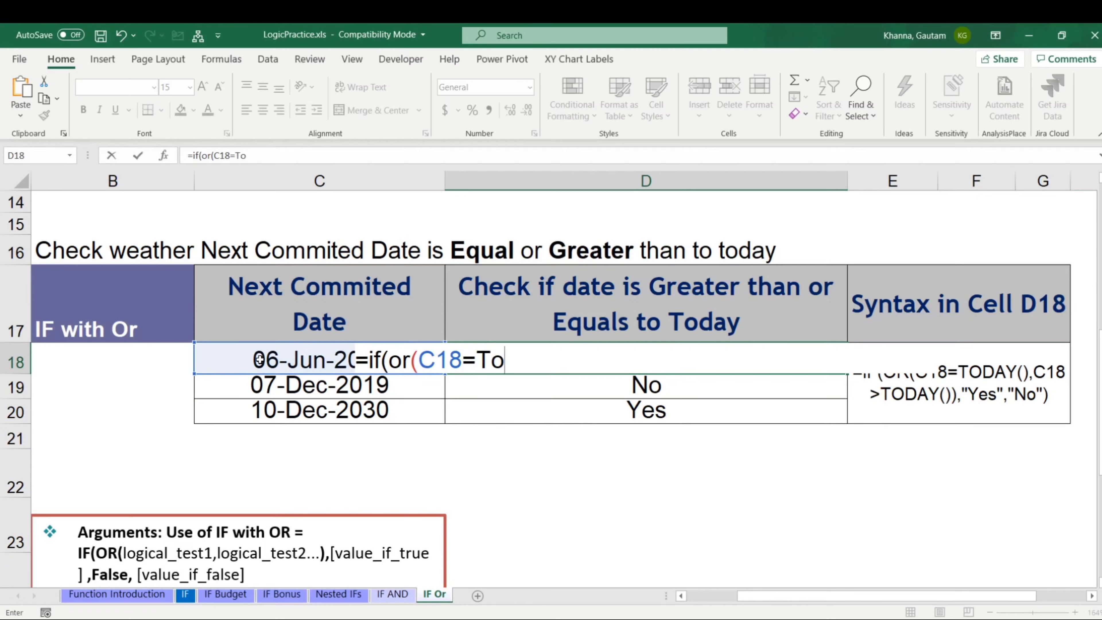
{"action": "key", "text": "Tab"}
{"action": "type", "text": ")"}
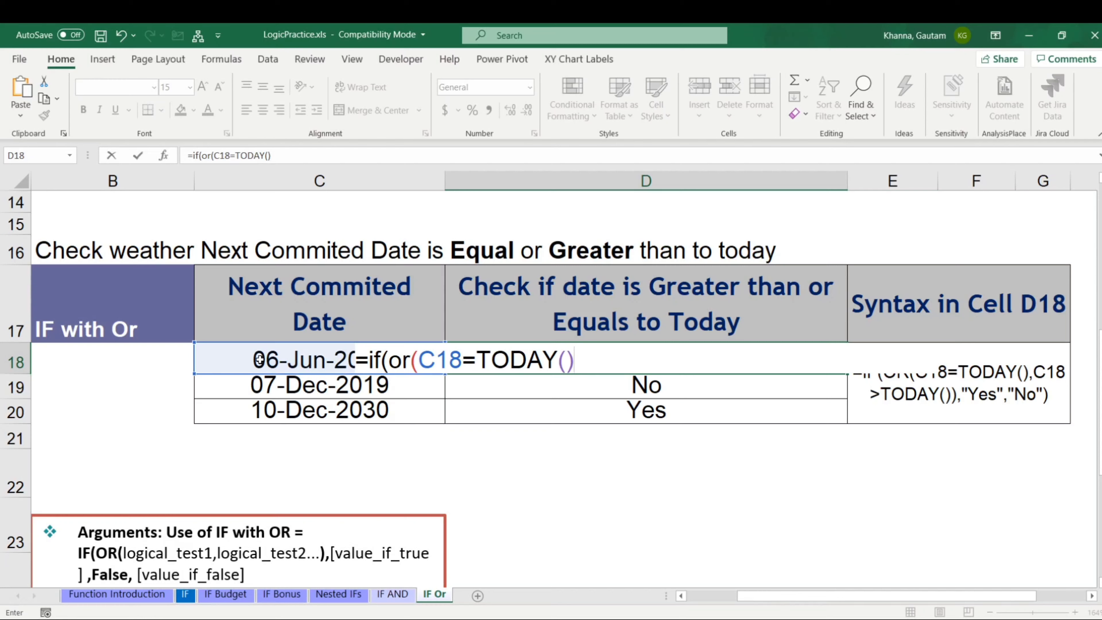
Step: Add C18>TODAY() as the second OR condition in the D18 formula and close the logical test
{"action": "type", "text": ","}
{"action": "left_click", "coordinate": [259, 359]}
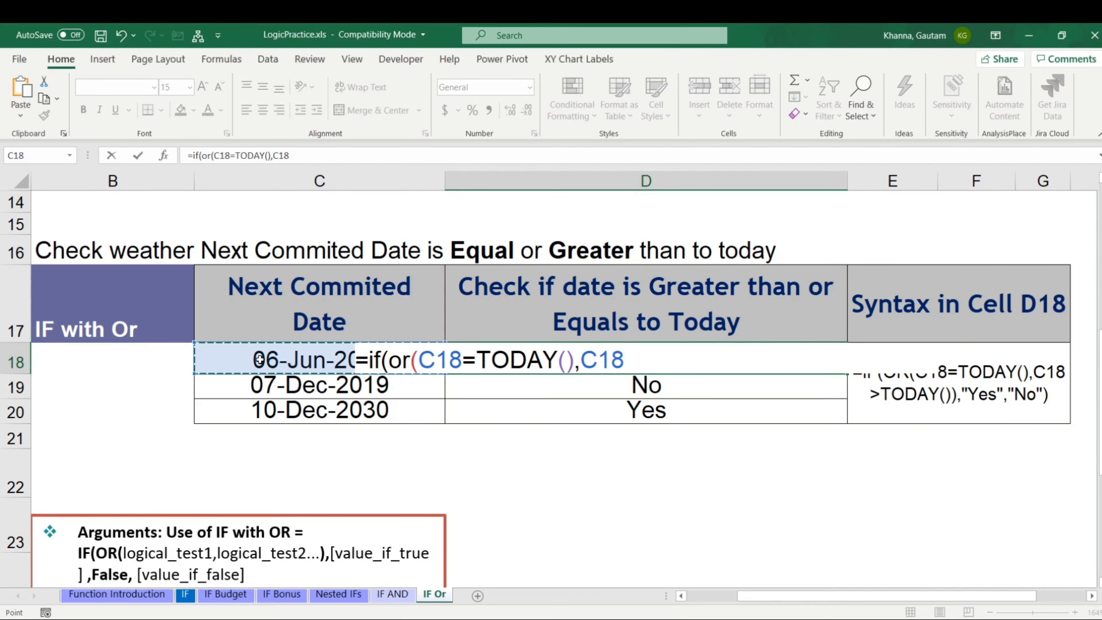
{"action": "type", "text": ">To"}
{"action": "key", "text": "Tab"}
{"action": "type", "text": ")"}
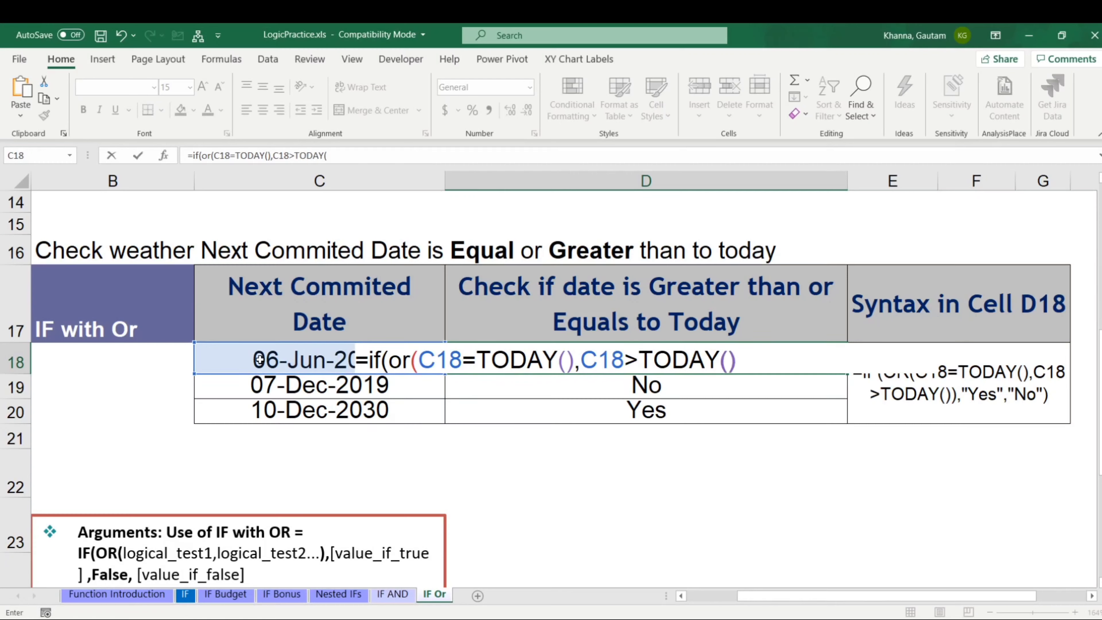
{"action": "type", "text": "),"}
Step: Complete the D18 formula with "Yes" as the true value and "NO" as the false value, and fill it down through D20
{"action": "type", "text": "\"Yes"}
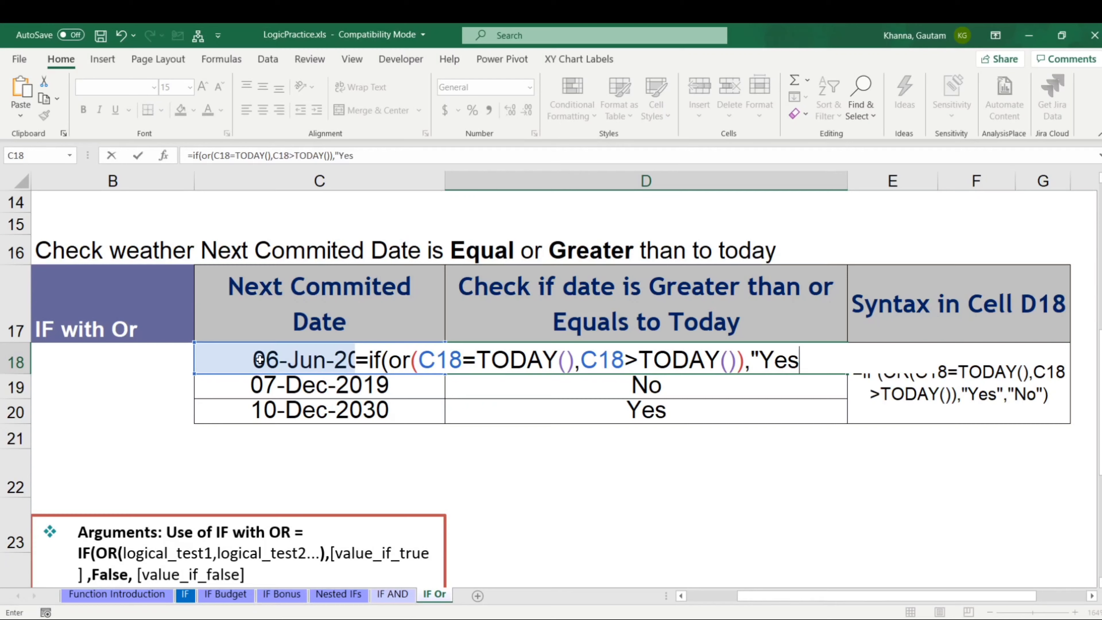
{"action": "type", "text": "\",\"NO\""}
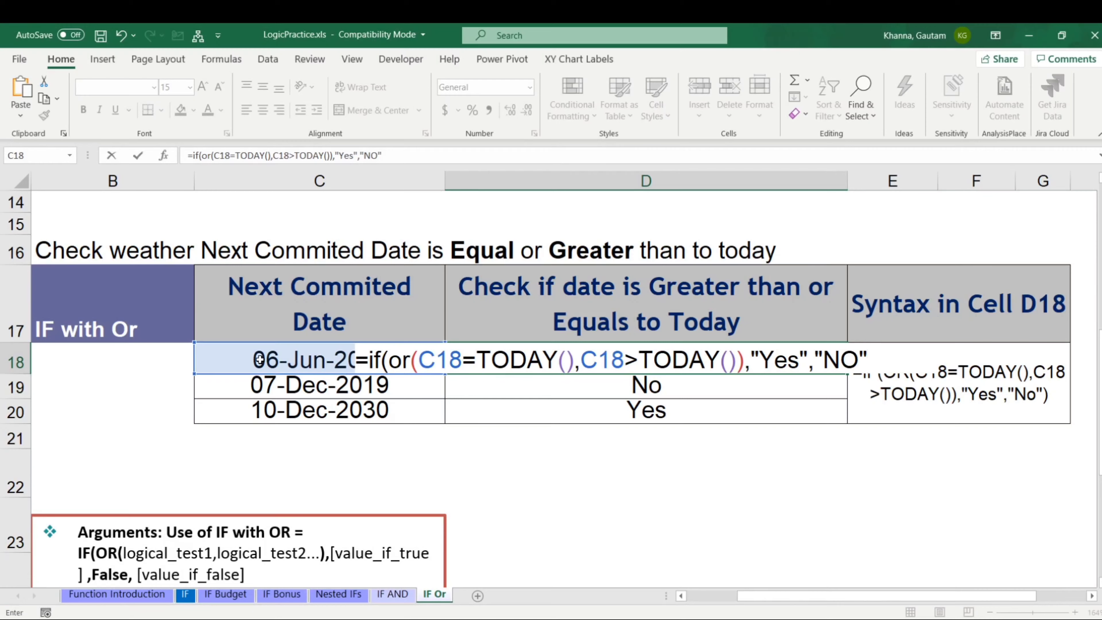
{"action": "type", "text": ")"}
{"action": "key", "text": "Return"}
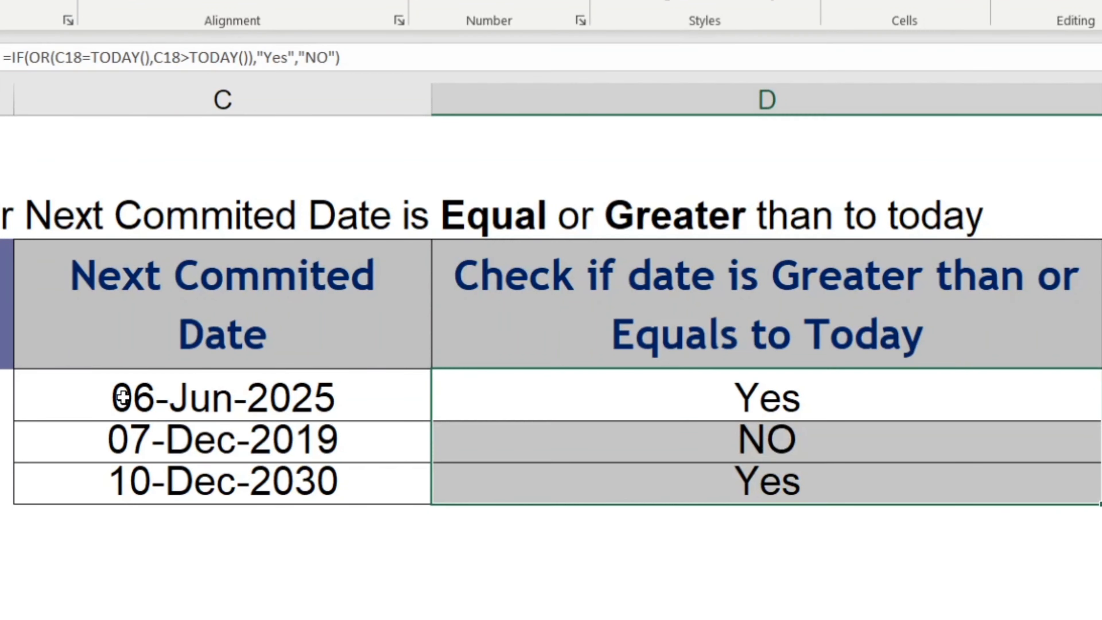
{"action": "key", "text": "Up"}
{"action": "key", "text": "Down"}
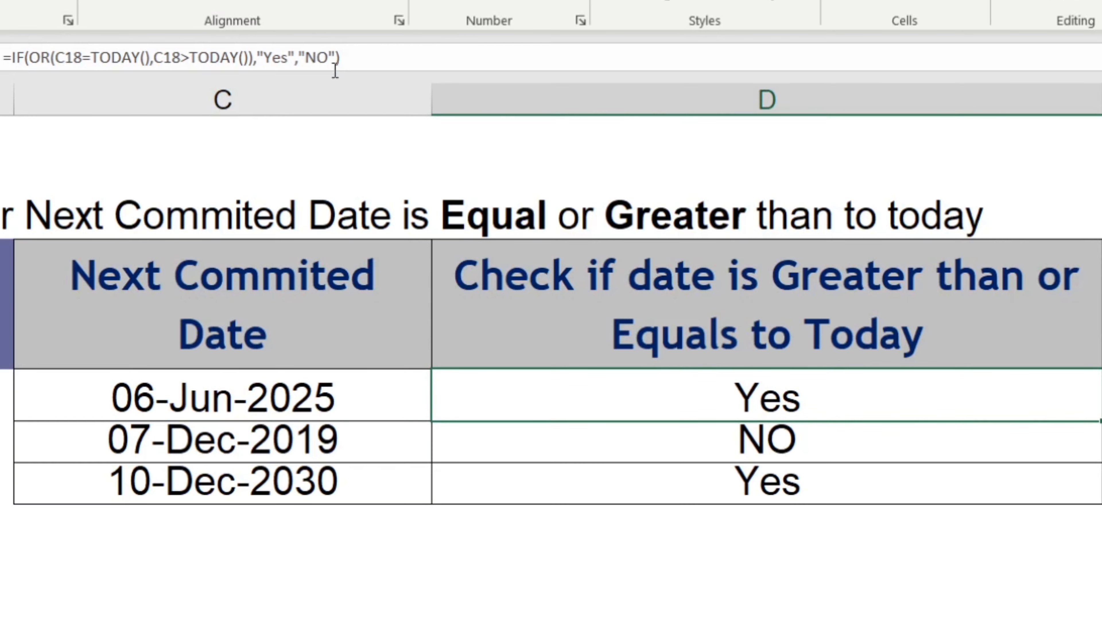
{"action": "left_click", "coordinate": [334, 58]}
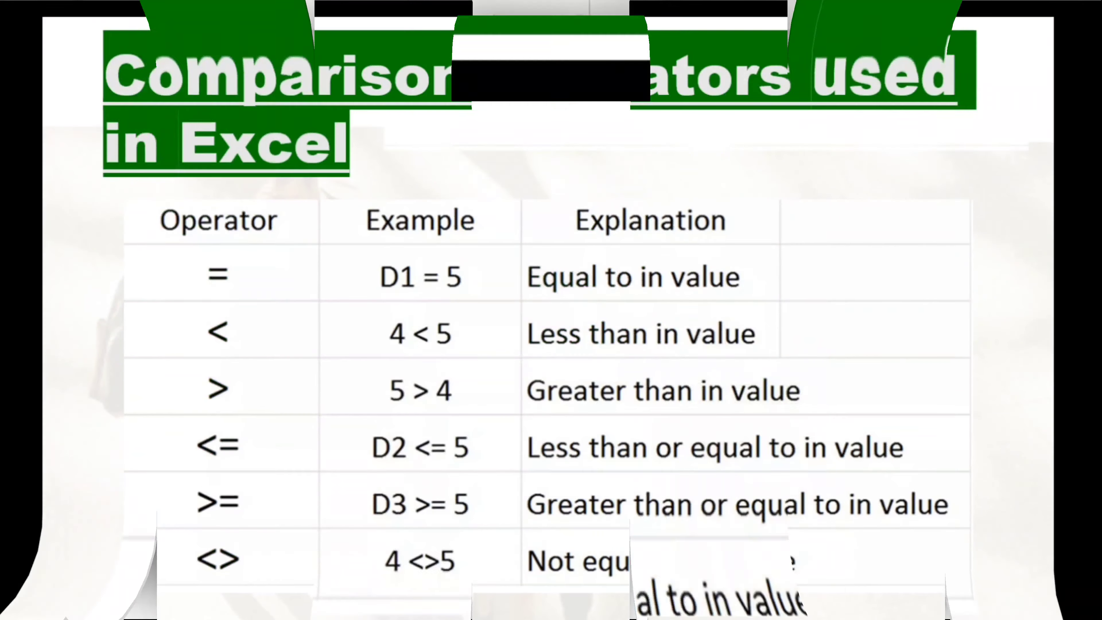